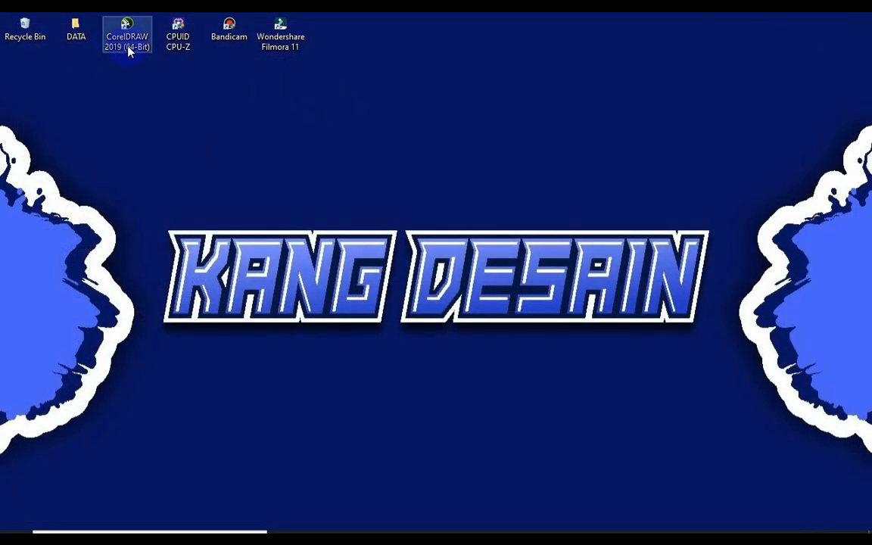
Step: Move the CorelDRAW 2019 shortcut to the middle of the desktop and launch the program from it
left_click_drag(129, 50, 433, 143)
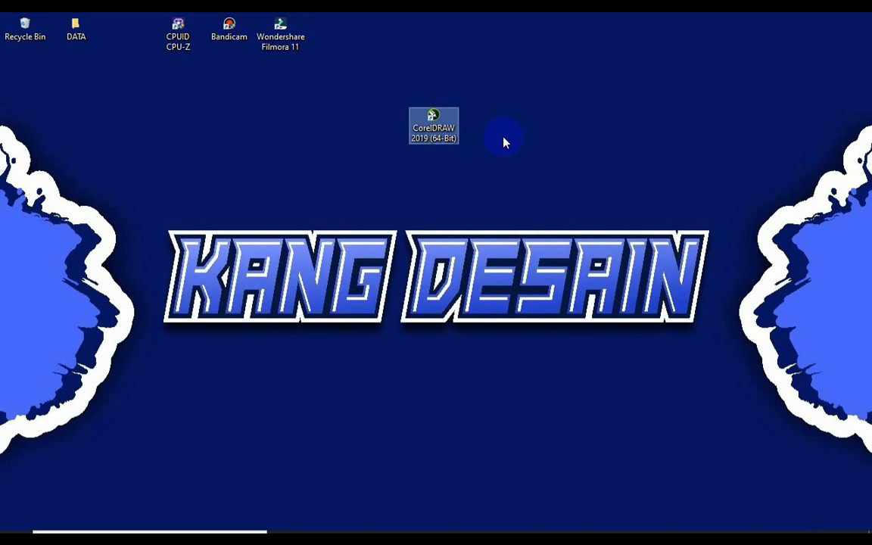
right_click(446, 128)
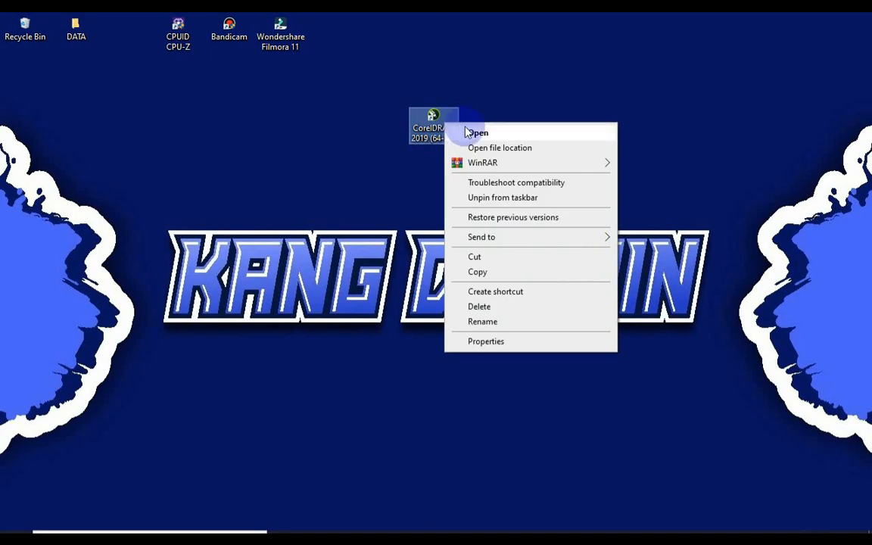
left_click(471, 133)
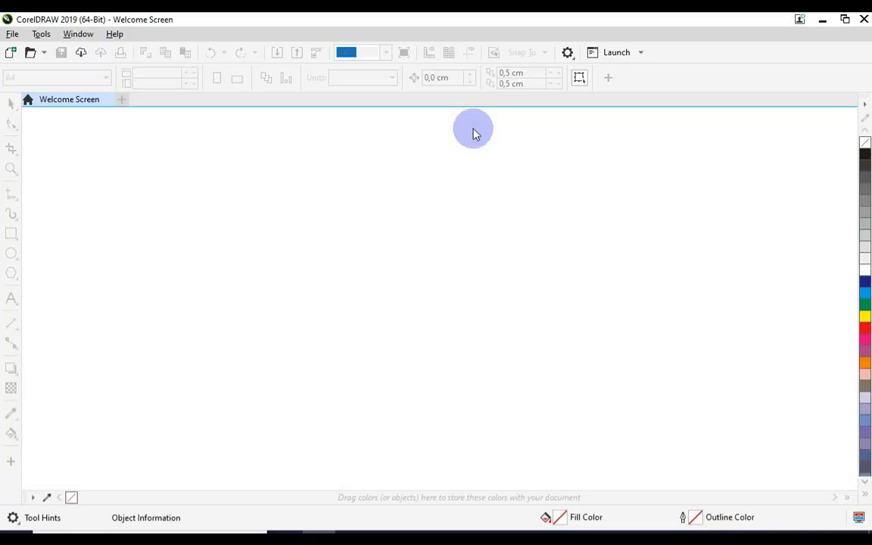
Step: Close the Welcome Screen and create a new blank document
left_click(108, 99)
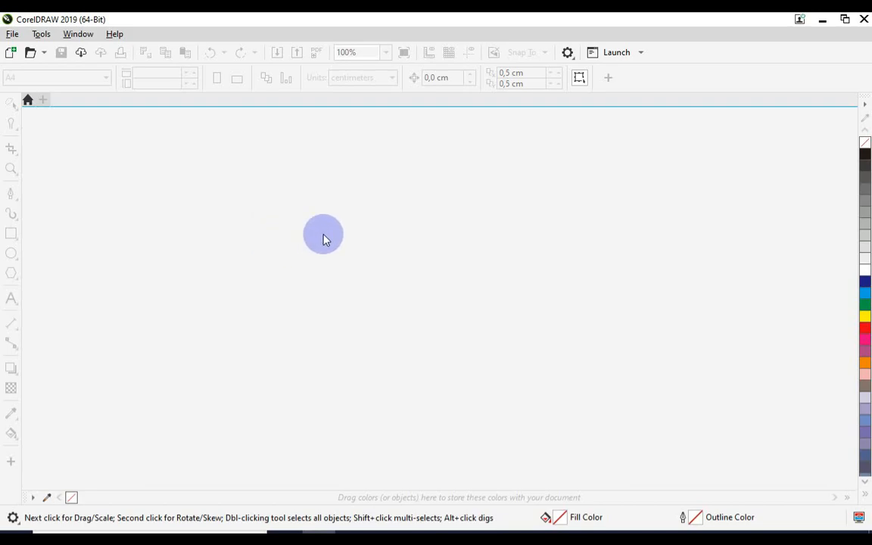
left_click(12, 34)
left_click(34, 53)
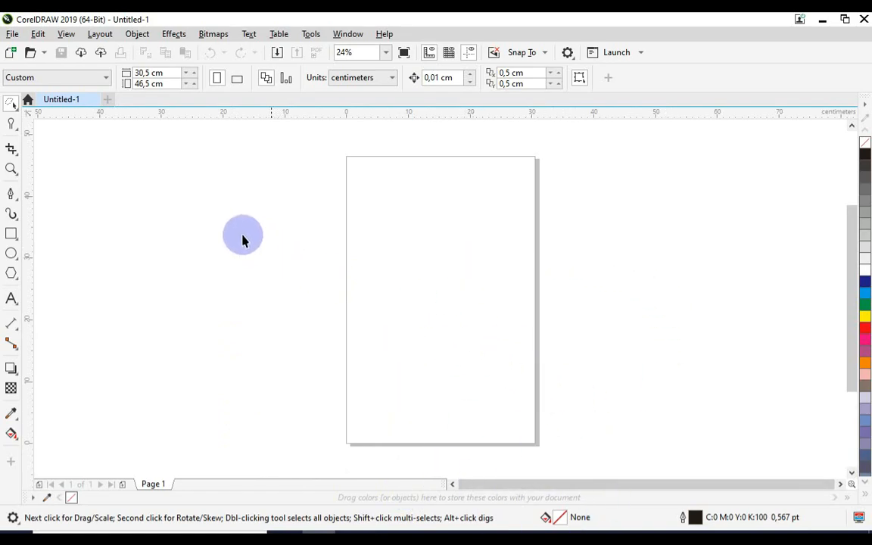
Step: Examine the page width and height settings and the list of preset page sizes
left_click(168, 74)
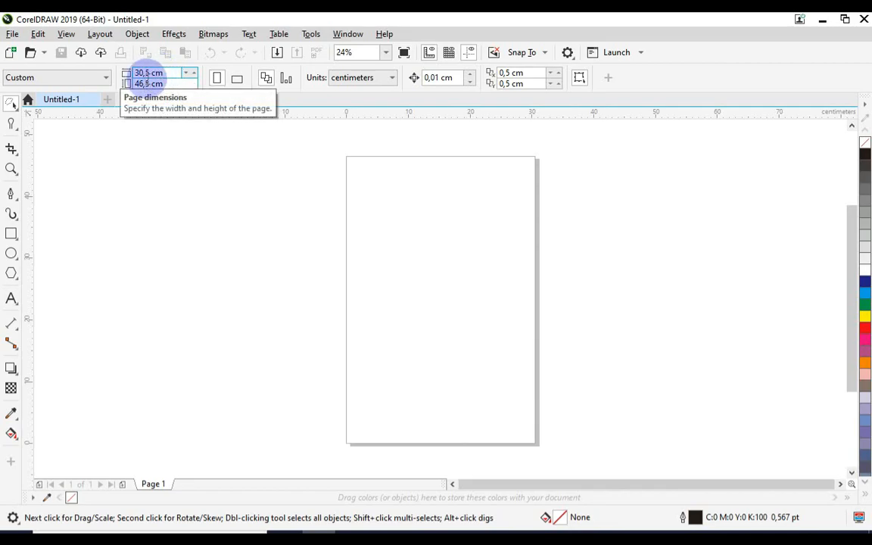
left_click(168, 83)
left_click_drag(168, 83, 131, 82)
left_click(154, 157)
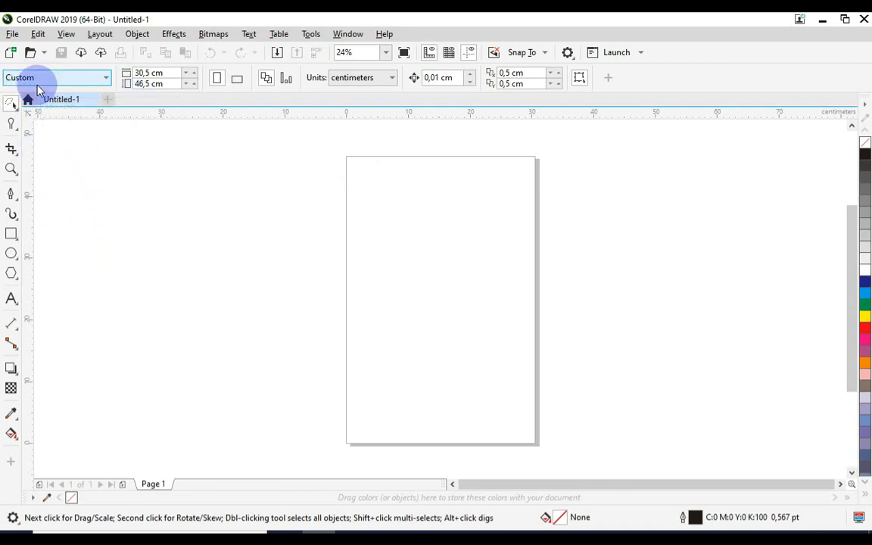
left_click(75, 85)
scroll(46, 320, "up", 10)
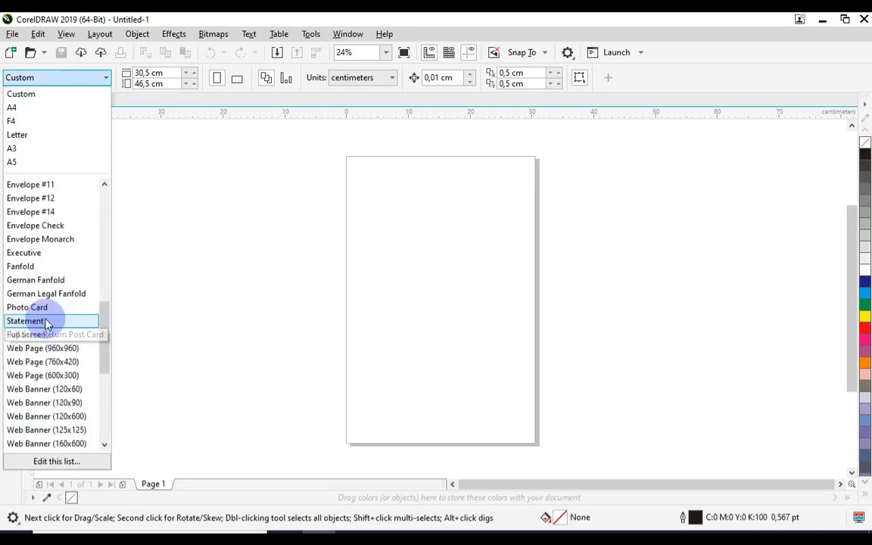
scroll(51, 318, "up", 1)
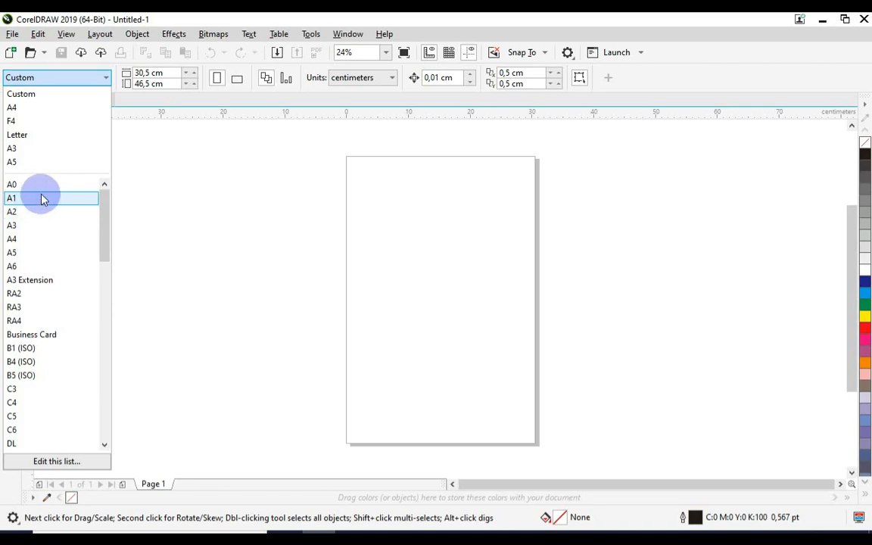
scroll(53, 220, "down", 7)
scroll(60, 235, "up", 6)
scroll(52, 220, "up", 1)
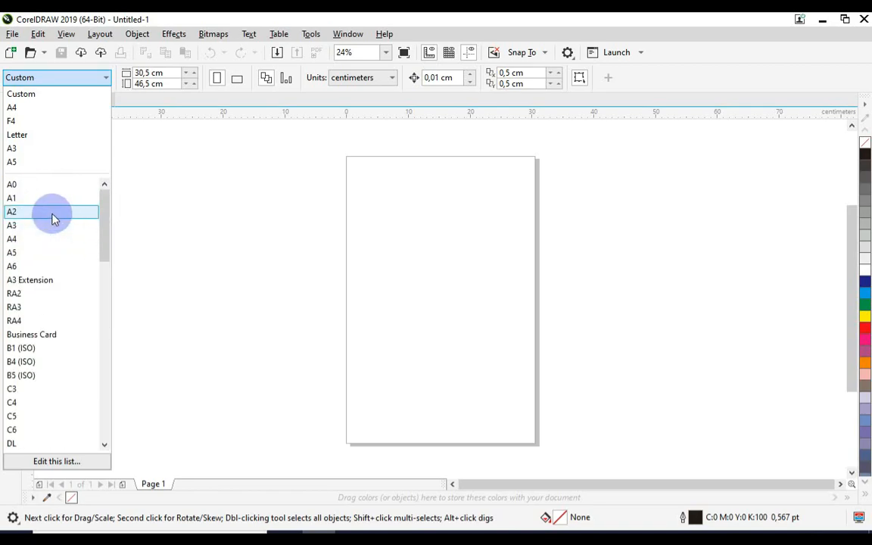
scroll(53, 234, "down", 6)
scroll(53, 237, "down", 10)
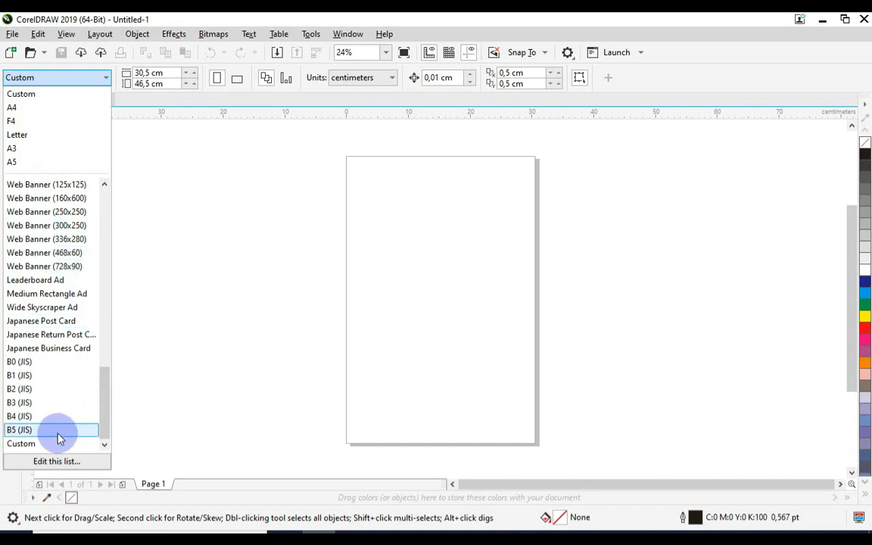
scroll(53, 378, "up", 12)
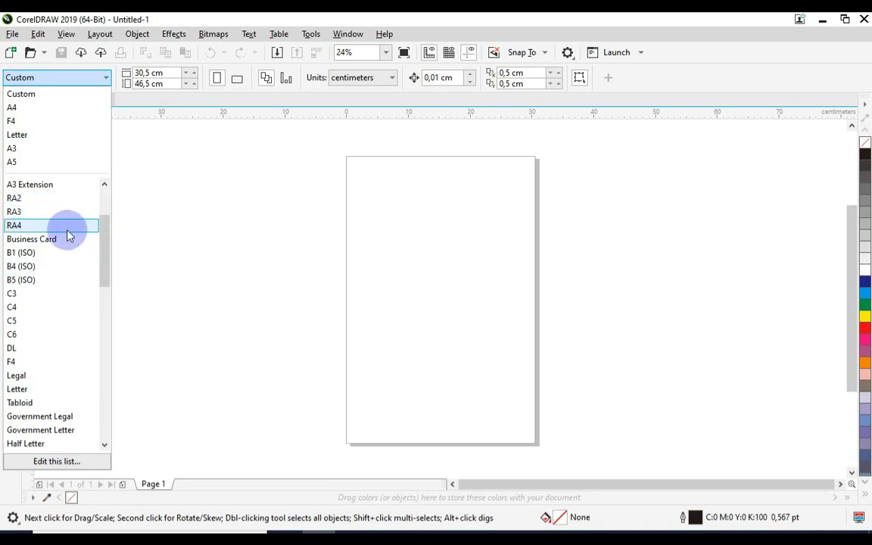
left_click(163, 212)
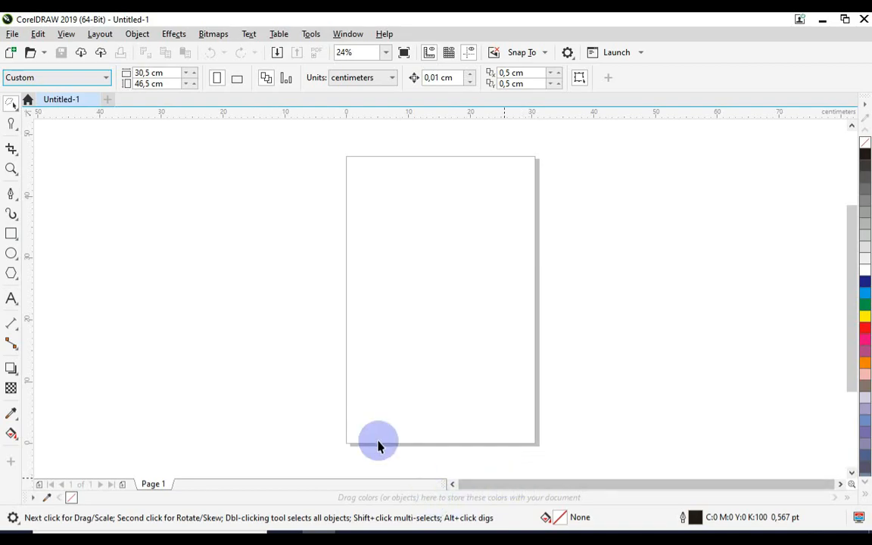
Step: Switch the selection tool from Freehand Pick to Pick
left_click(20, 111)
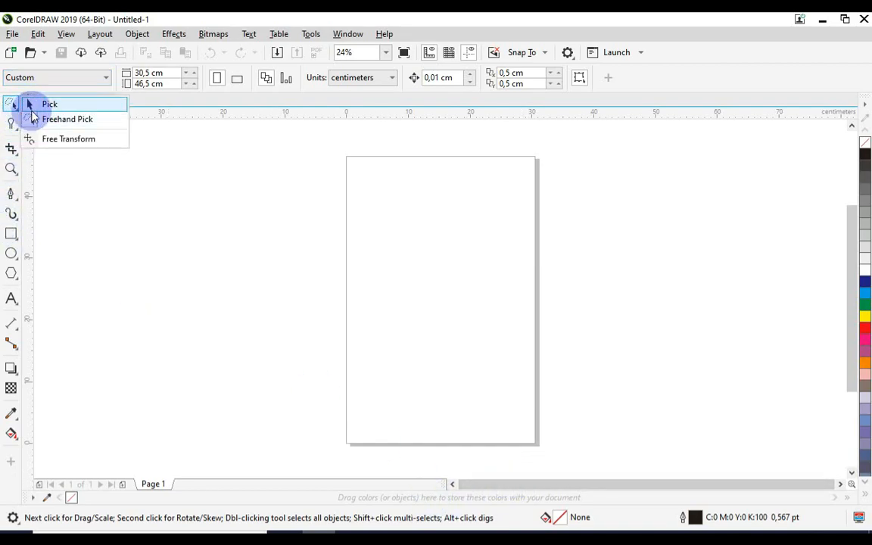
left_click(28, 106)
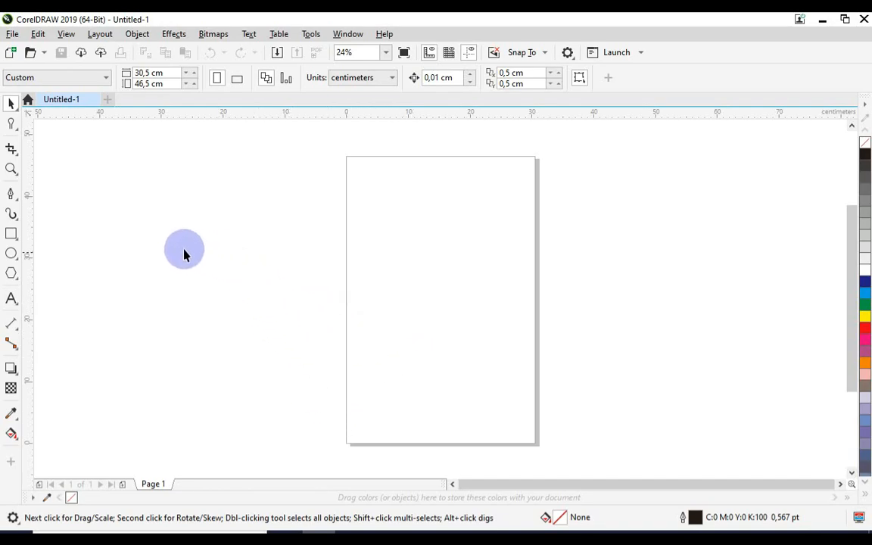
left_click(18, 111)
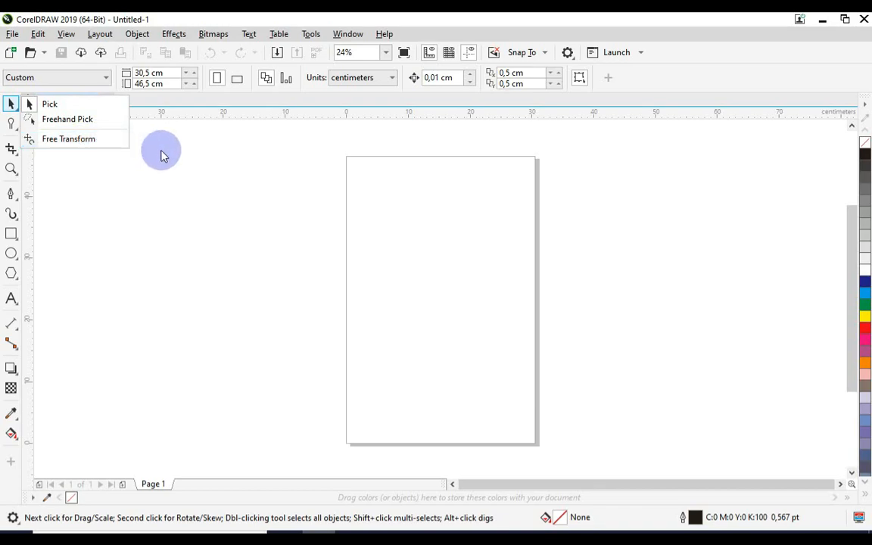
Step: Draw a rectangle about 15.3 by 21.7 cm inside the page and deselect it with the Pick tool
left_click(11, 234)
left_click_drag(368, 218, 462, 352)
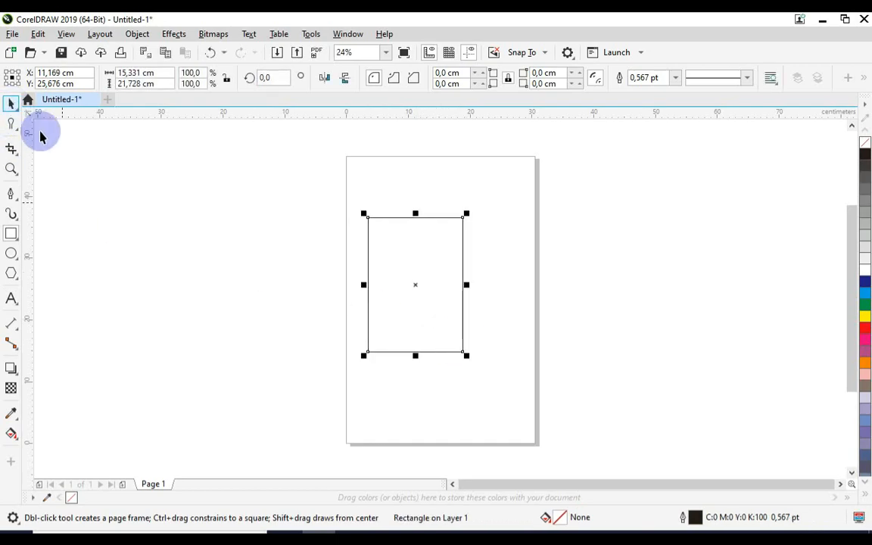
left_click(11, 104)
left_click(112, 167)
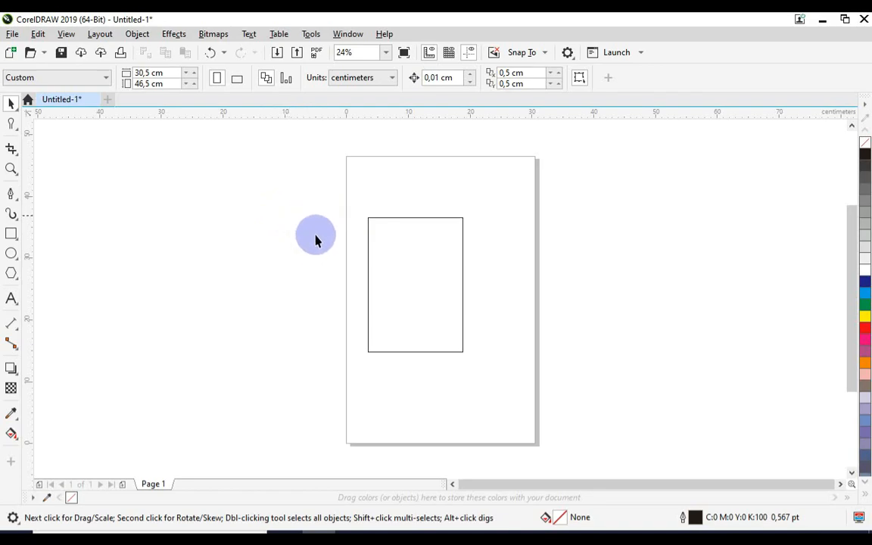
Step: Stretch the rectangle on all sides beyond the page to about 47.4 by 41.4 cm
left_click(416, 271)
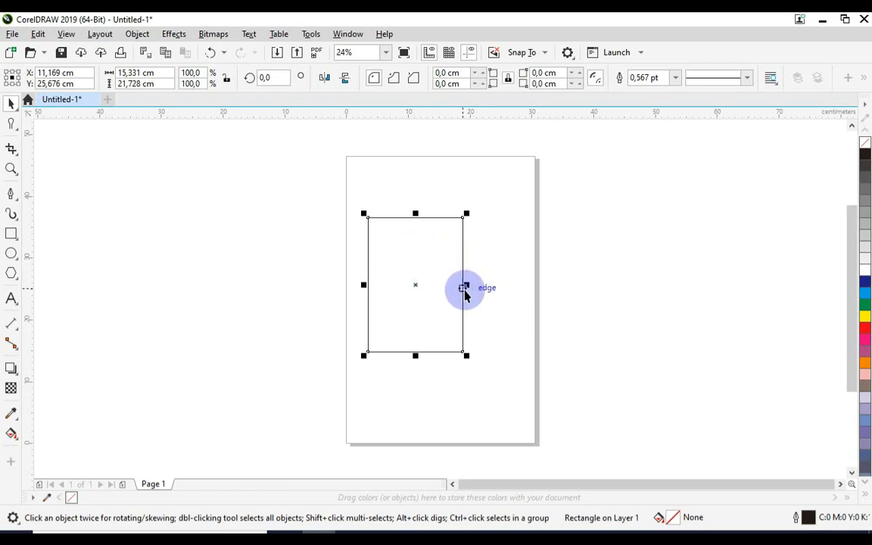
left_click_drag(467, 286, 560, 286)
left_click_drag(462, 214, 463, 181)
left_click_drag(371, 270, 282, 270)
left_click_drag(423, 357, 421, 426)
left_click_drag(560, 180, 579, 164)
left_click(494, 274)
scroll(359, 268, "down", 2)
Step: Move the enlarged rectangle towards the page's right side and delete it
left_click_drag(260, 177, 549, 417)
left_click_drag(372, 273, 579, 303)
left_click_drag(598, 300, 489, 285)
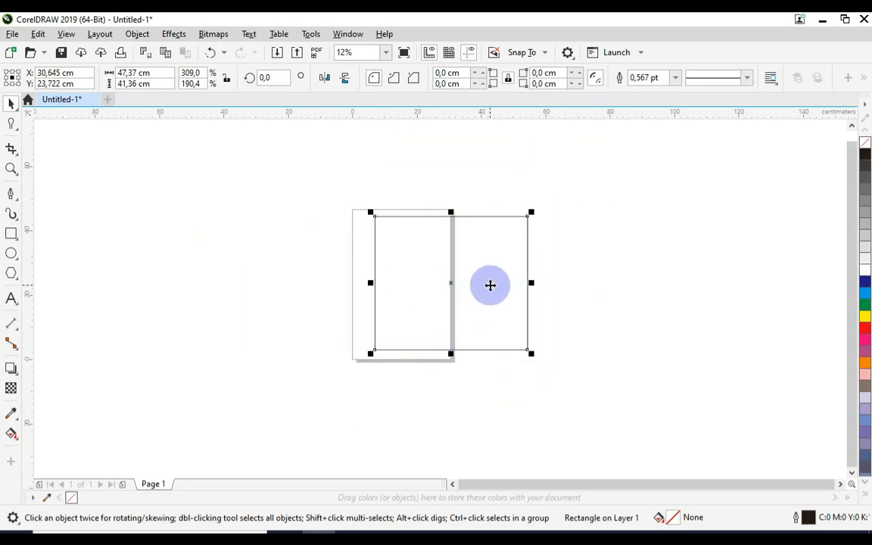
key("Delete")
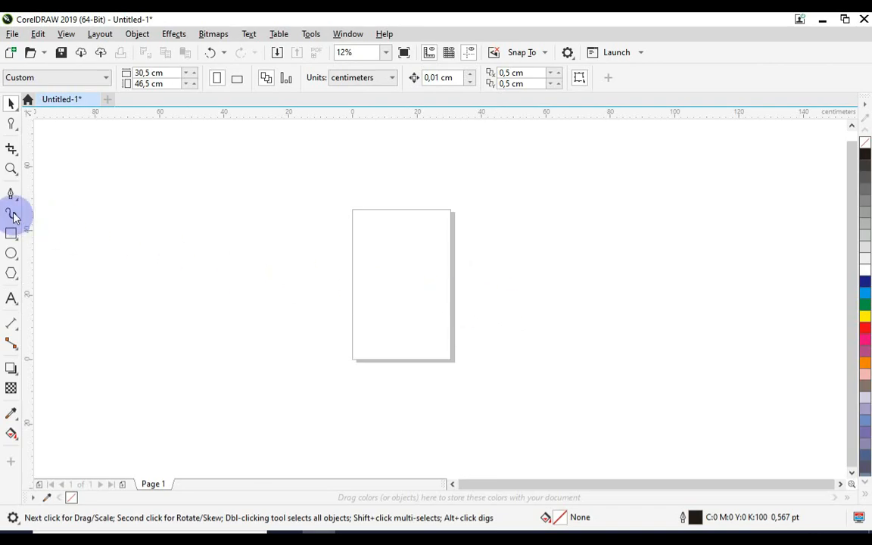
Step: Draw a rectangle about 22.3 by 11.6 cm in the upper half of the page and select it
left_click(12, 125)
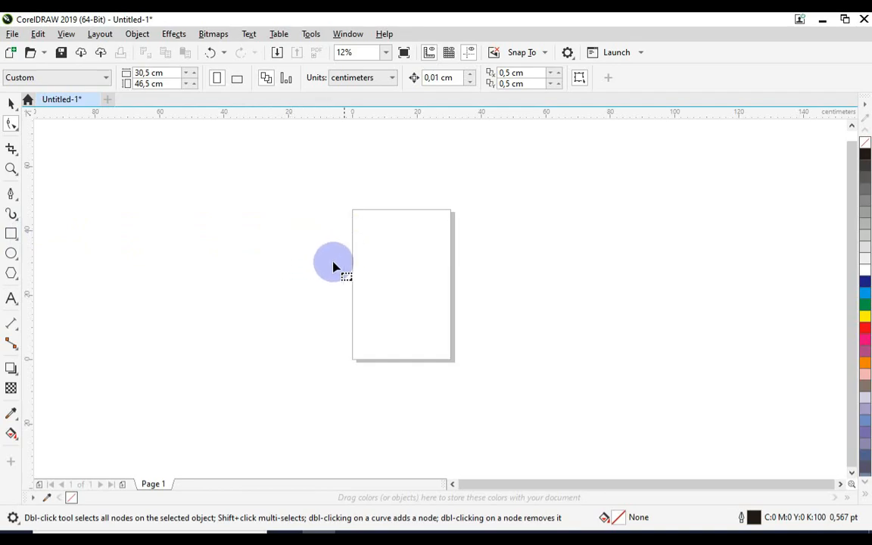
scroll(408, 249, "up", 1)
scroll(399, 238, "down", 1)
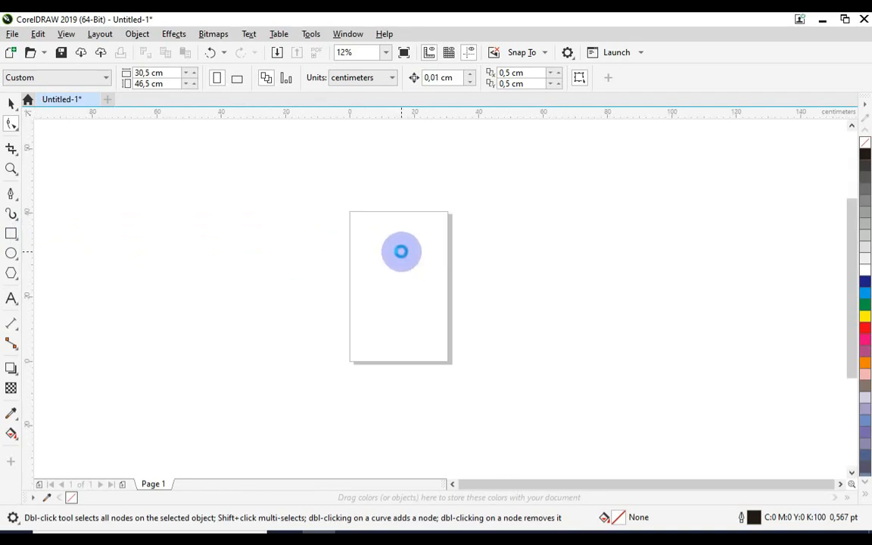
scroll(401, 251, "up", 1)
left_click(11, 234)
left_click_drag(318, 228, 461, 302)
left_click(10, 102)
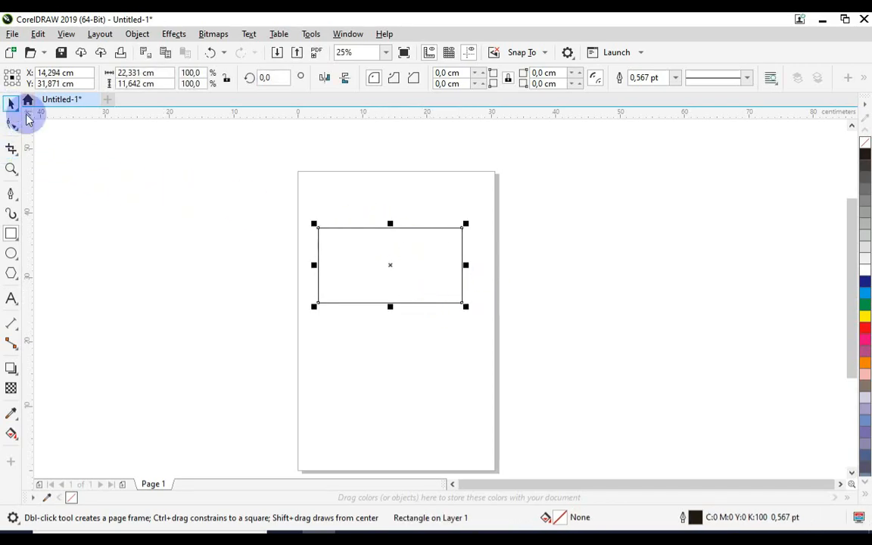
left_click(382, 231)
scroll(391, 243, "up", 2)
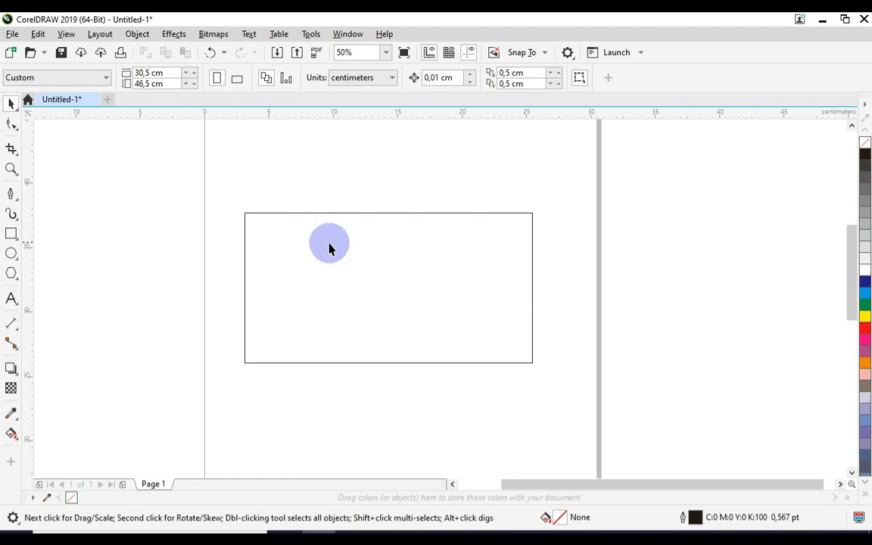
left_click(306, 242)
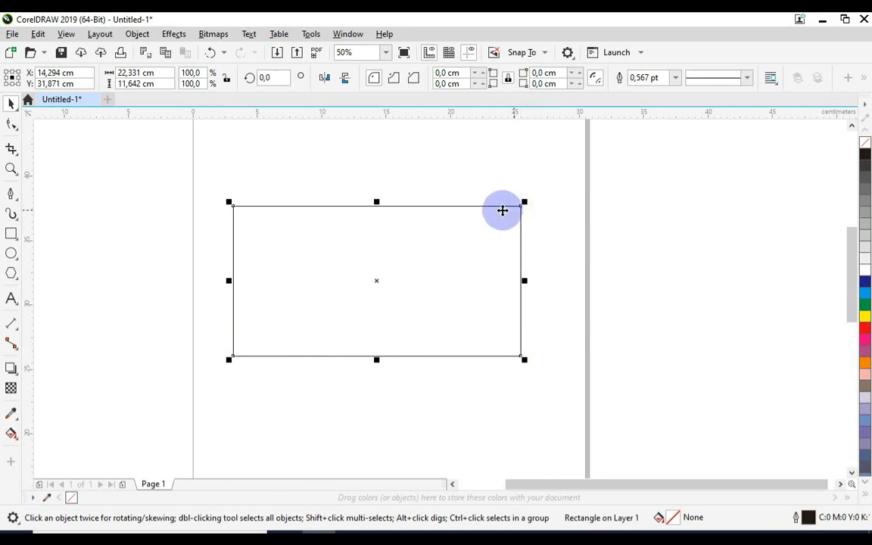
Step: Round the rectangle's corners to about 2.1 cm with the Shape tool, and try the scalloped and chamfered corner styles
left_click(11, 126)
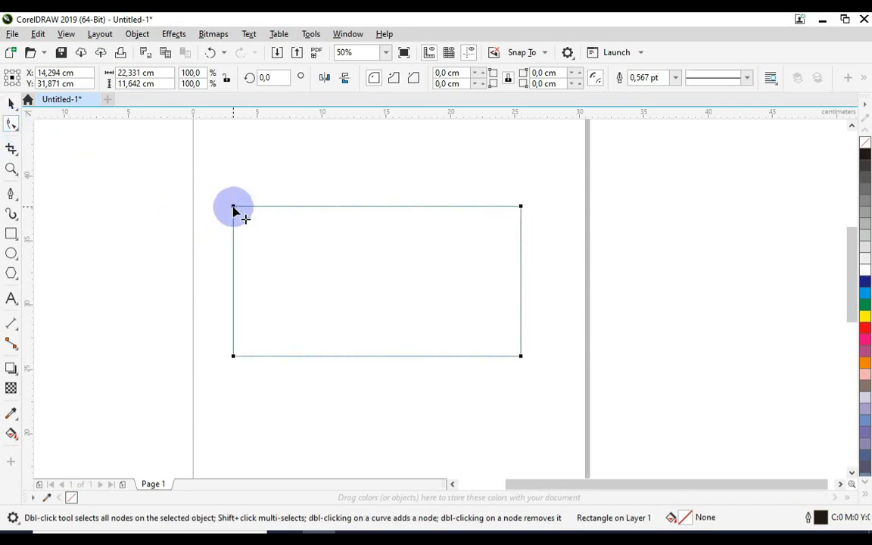
left_click_drag(236, 207, 261, 205)
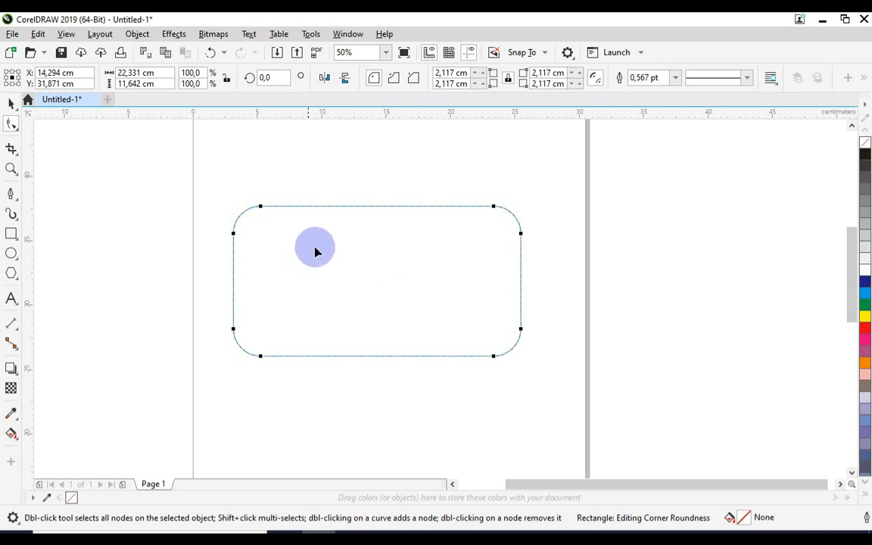
left_click(398, 85)
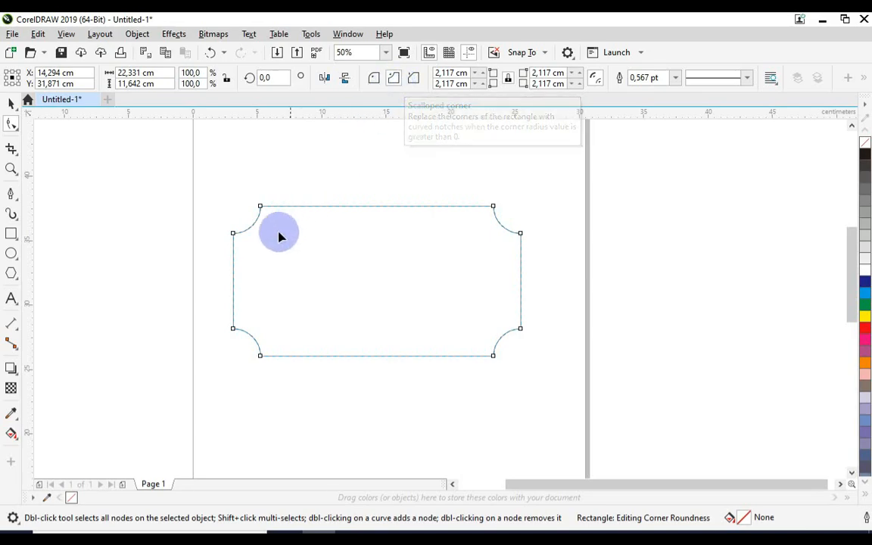
left_click(413, 79)
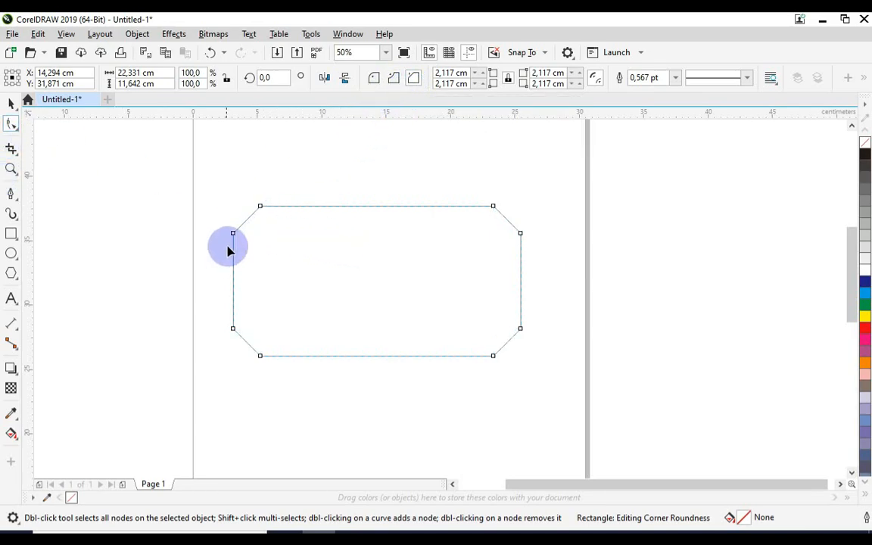
Step: Switch the rectangle's corners back to scalloped and delete the rectangle
left_click(10, 104)
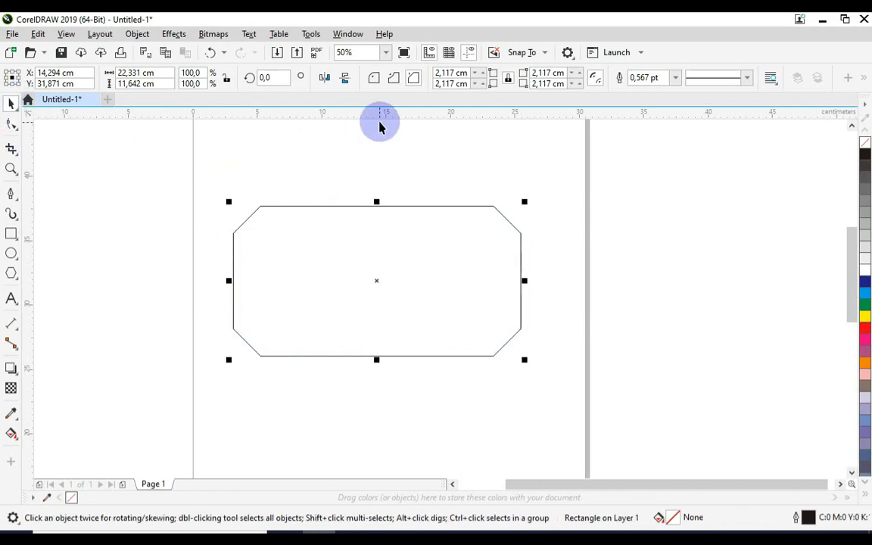
left_click(394, 79)
left_click_drag(603, 163, 166, 388)
key("Delete")
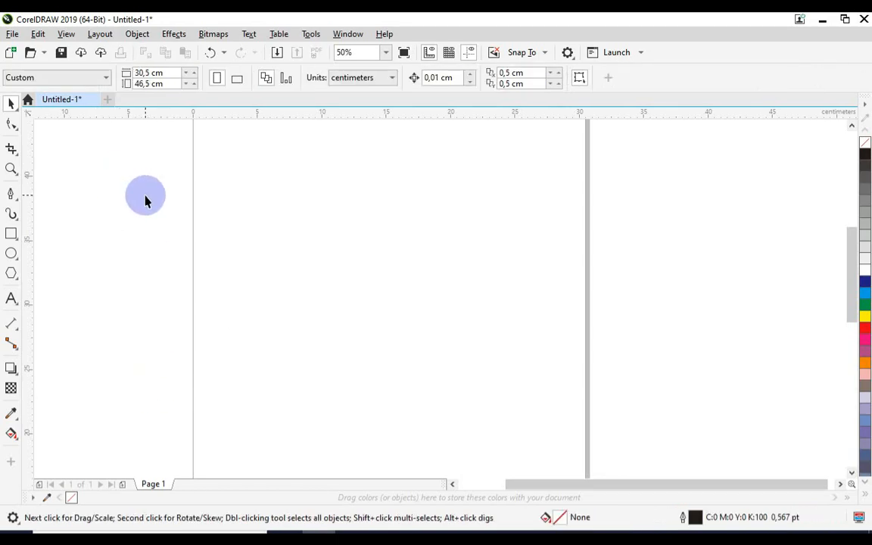
Step: Activate the Smooth tool from the shape-editing tools
left_click(17, 131)
left_click(15, 128)
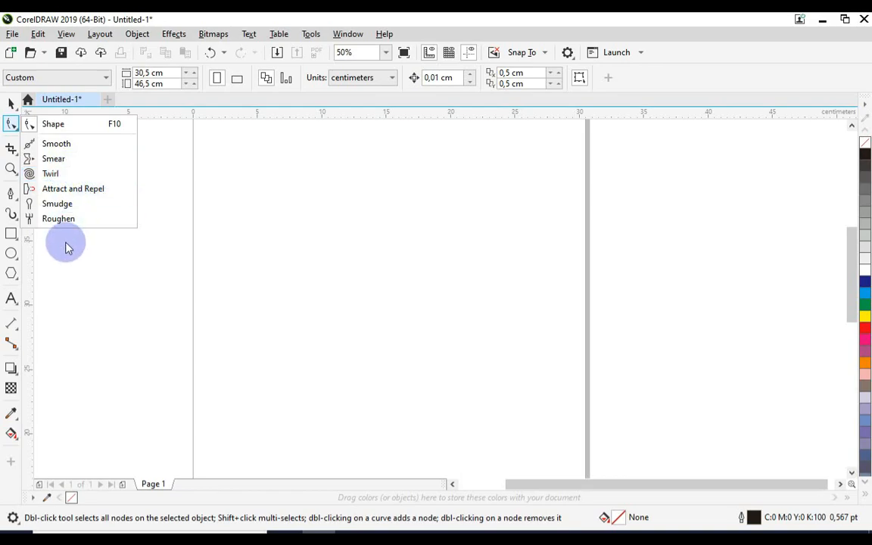
left_click(82, 149)
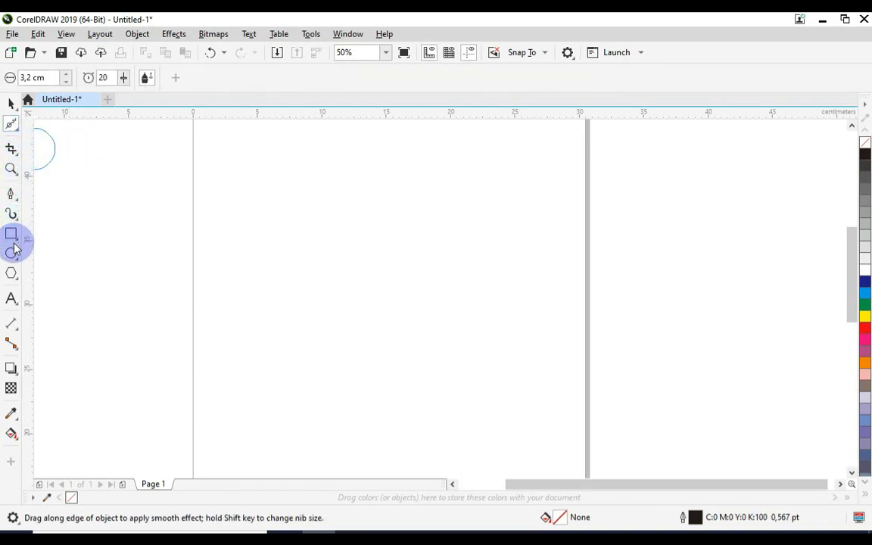
Step: Draw a gently waving open curve about 27.1 cm wide across the page with the Pen tool and shift it to the page's left edge
left_click(12, 194)
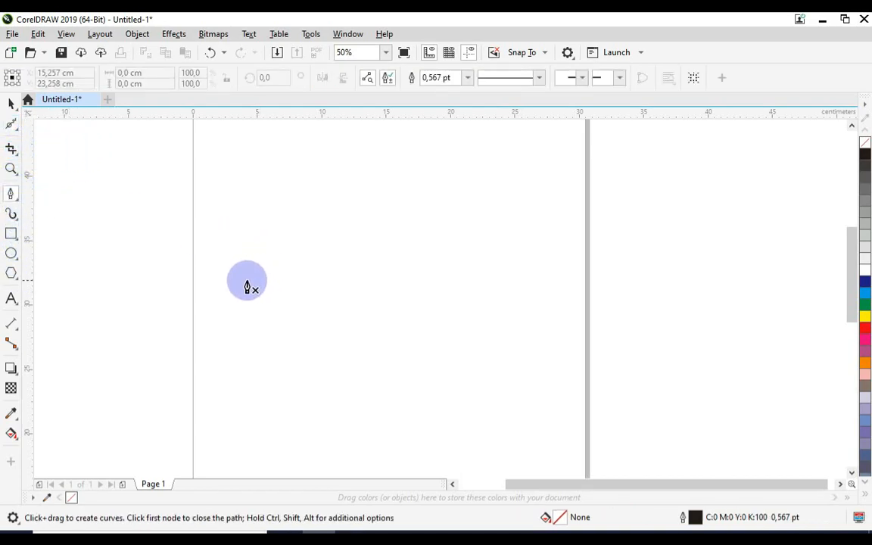
left_click(239, 274)
left_click_drag(361, 268, 428, 271)
left_click_drag(493, 256, 566, 257)
left_click_drag(588, 260, 625, 262)
left_click(11, 105)
left_click(202, 191)
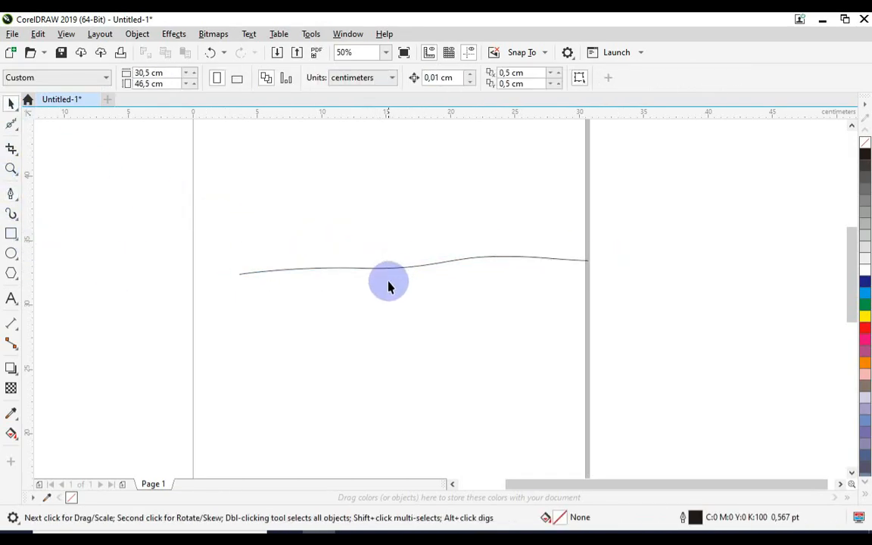
left_click_drag(382, 272, 334, 293)
Step: Apply the Smooth tool along the curve at its start and middle nodes, and delete the curve
left_click(13, 126)
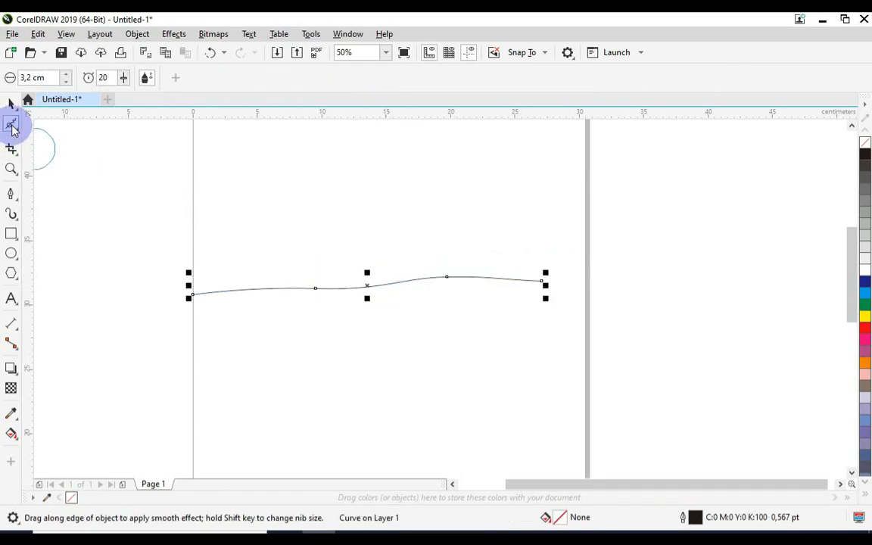
left_click(11, 106)
left_click(12, 123)
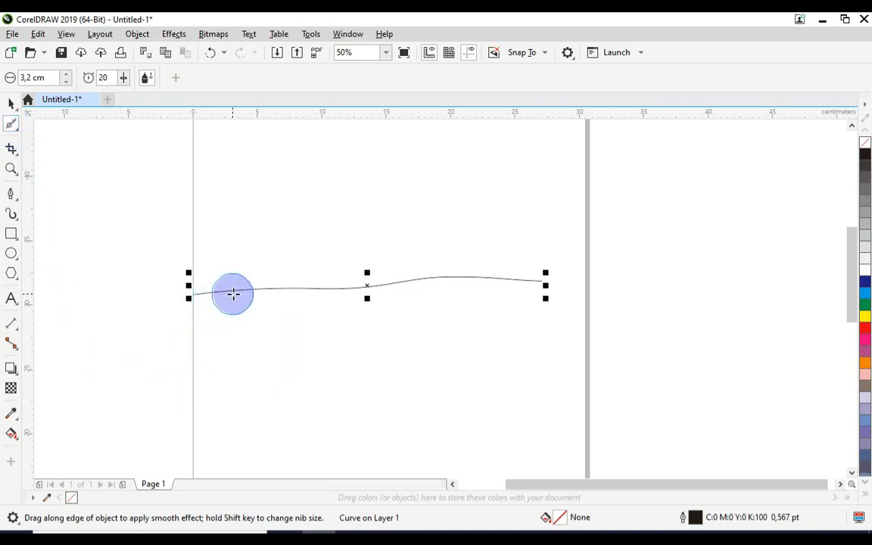
mouse_move(216, 305)
left_mouse_down()
mouse_move(329, 313)
mouse_move(391, 286)
mouse_move(539, 283)
mouse_move(223, 311)
mouse_move(262, 300)
mouse_move(414, 305)
mouse_move(507, 293)
mouse_move(490, 307)
mouse_move(297, 351)
mouse_move(218, 292)
left_mouse_up()
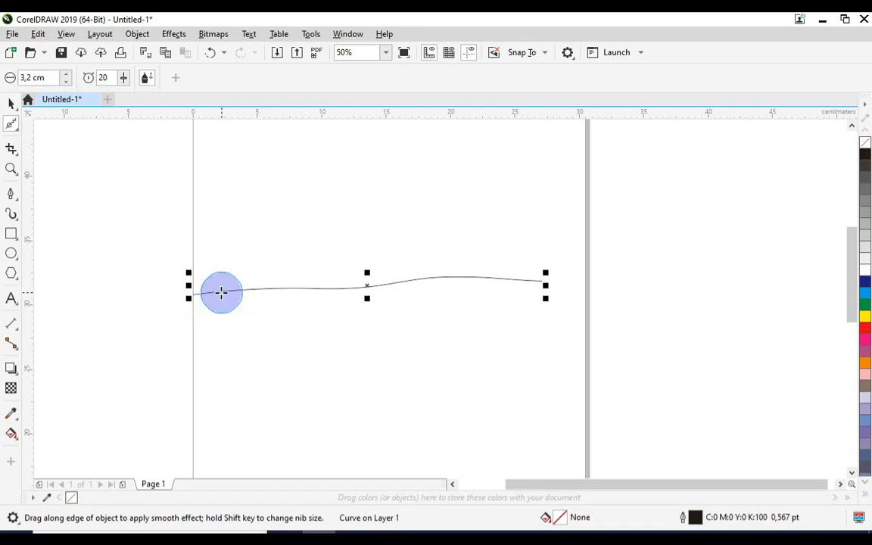
left_click_drag(311, 289, 318, 285)
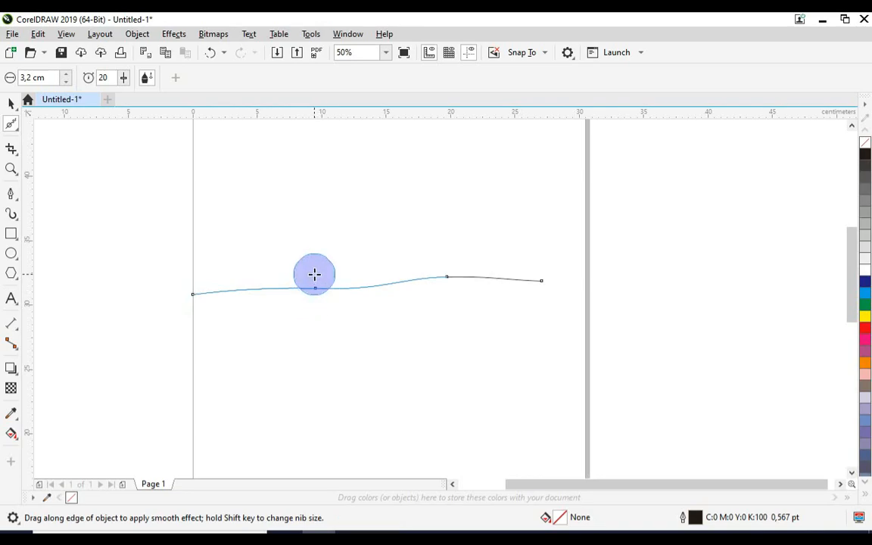
left_click_drag(314, 292, 317, 287)
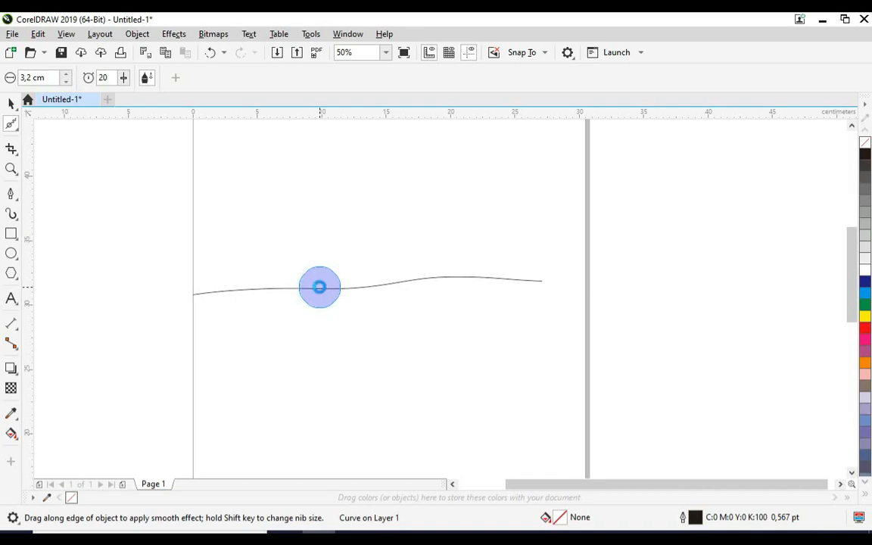
left_click_drag(445, 276, 446, 276)
left_click(10, 102)
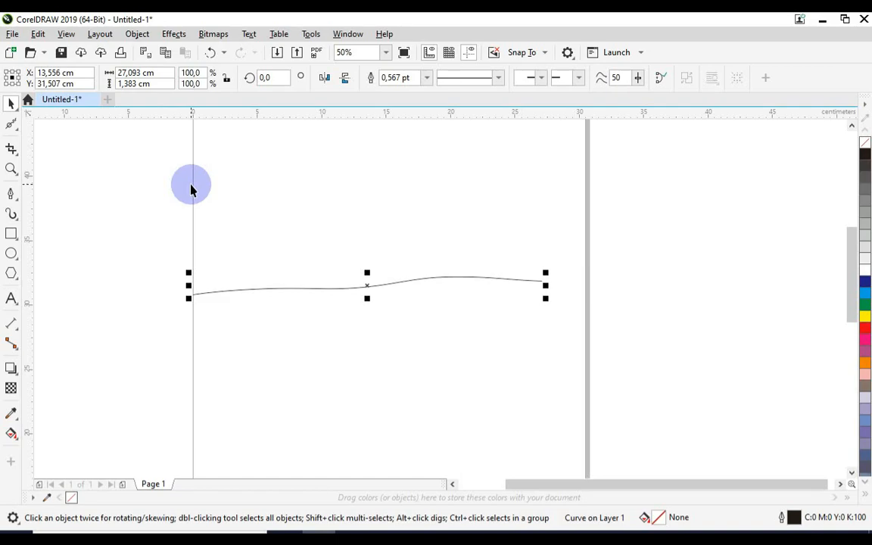
left_click_drag(139, 200, 697, 380)
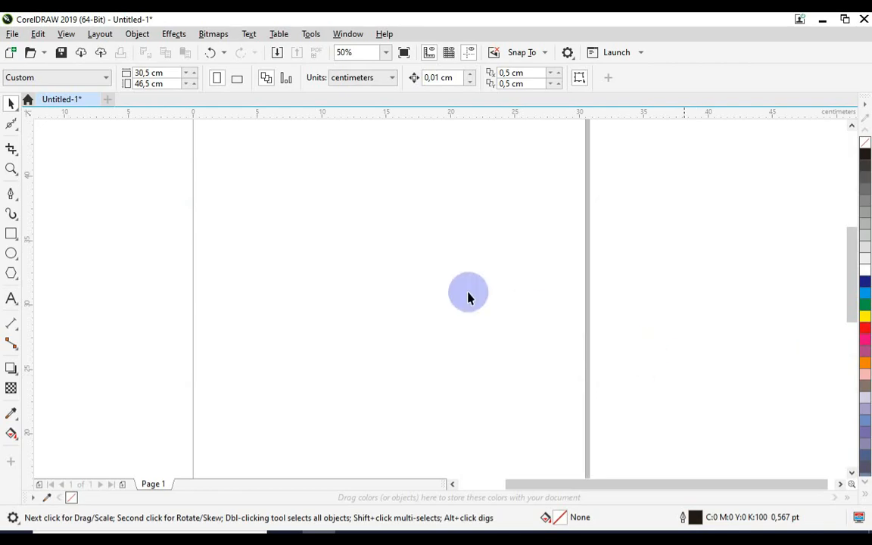
Step: Draw a circle about 10.6 by 10.5 cm in the upper half of the page and deselect it
left_click(12, 123)
left_click(15, 126)
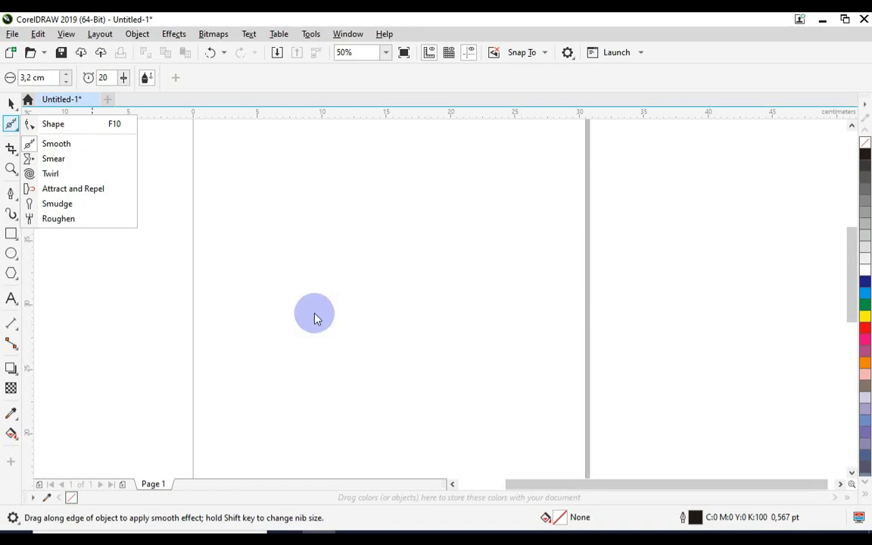
left_click(15, 172)
left_click(15, 127)
left_click(13, 125)
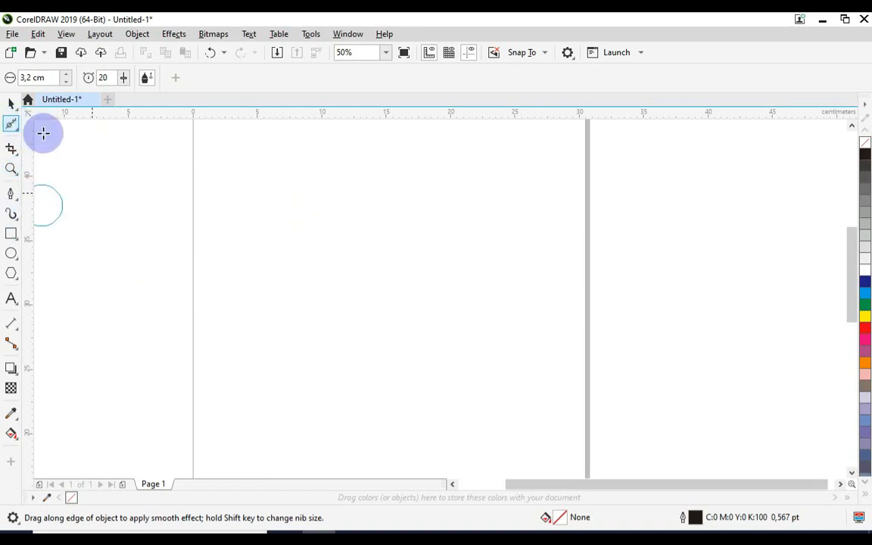
left_click(11, 256)
left_click_drag(277, 195, 415, 331)
left_click(12, 104)
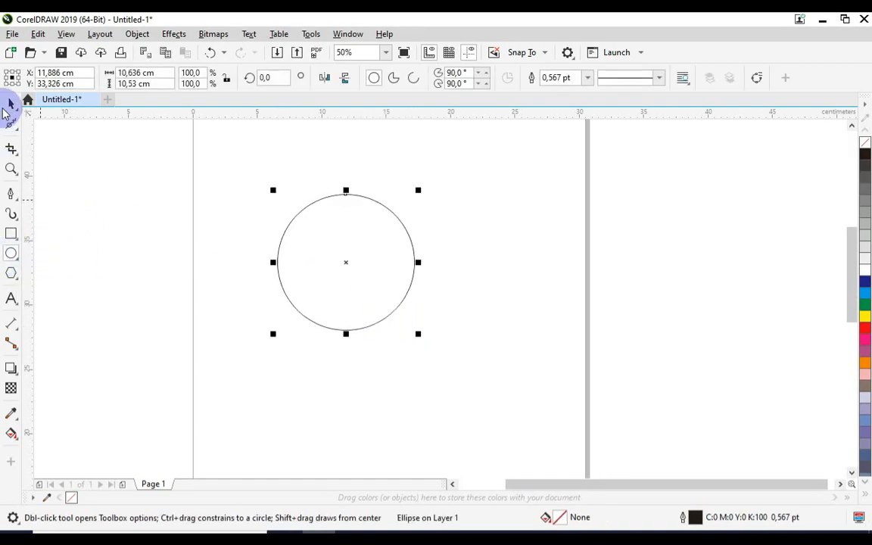
left_click(138, 171)
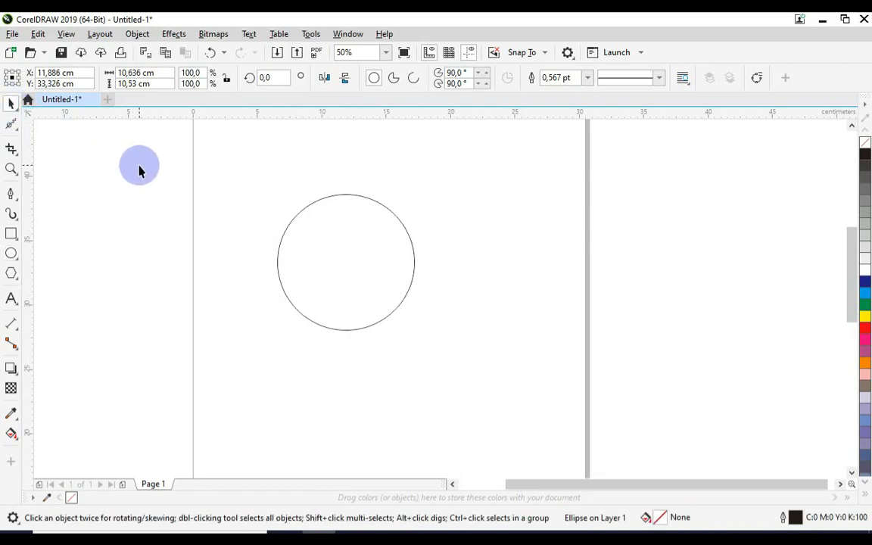
Step: Smear eight inward notches around the circle's outline with the Smear tool to form a flower shape
left_click(11, 125)
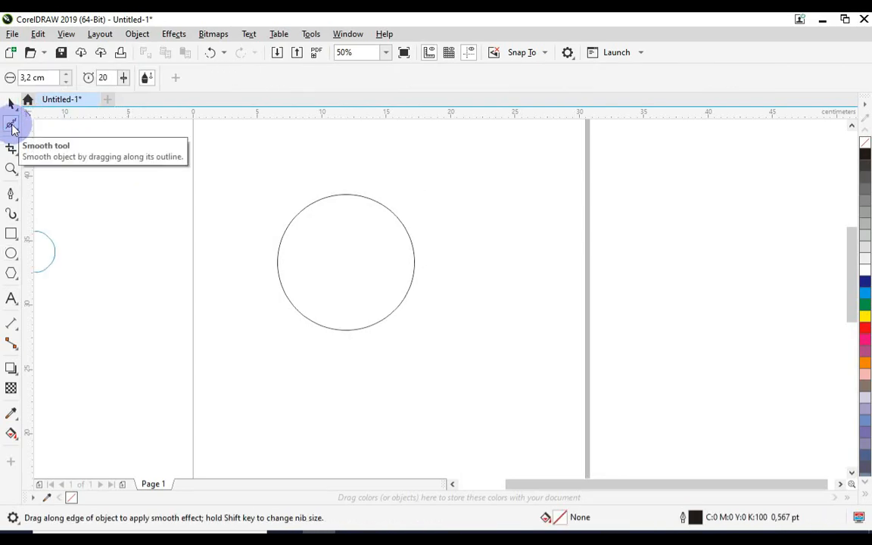
left_click(11, 125)
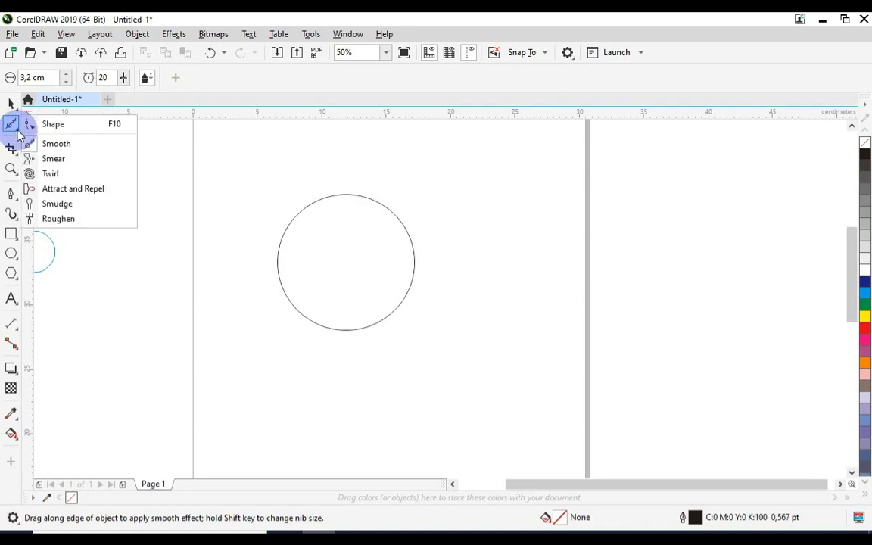
left_click(55, 158)
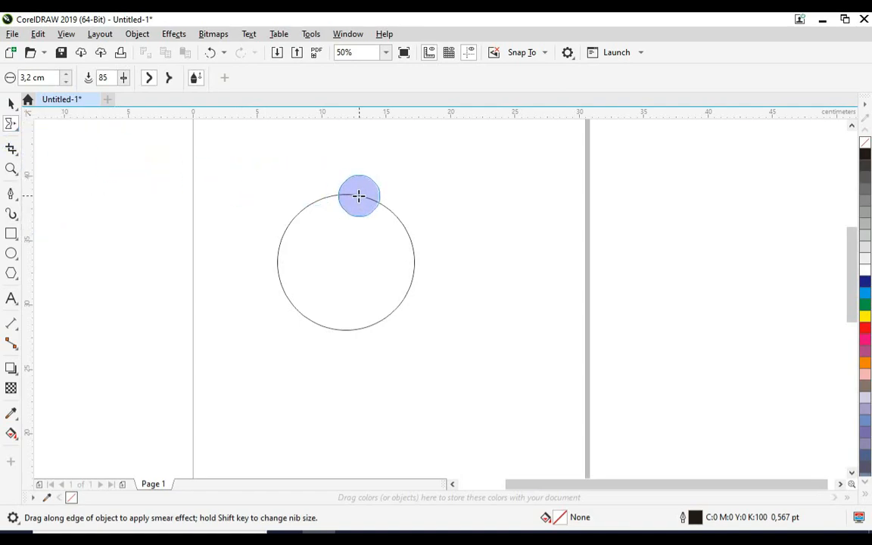
mouse_move(356, 196)
left_mouse_down()
mouse_move(346, 200)
mouse_move(348, 242)
left_mouse_up()
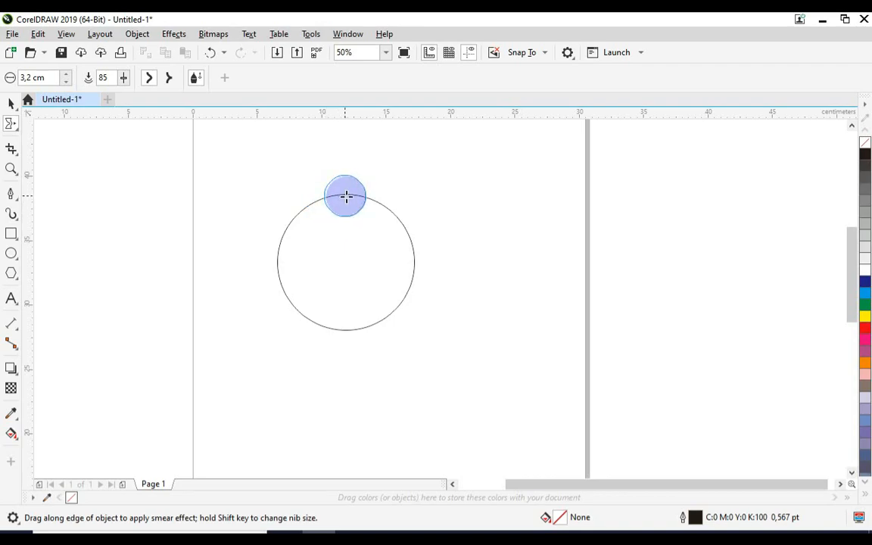
left_click(351, 201)
left_click_drag(346, 190, 348, 234)
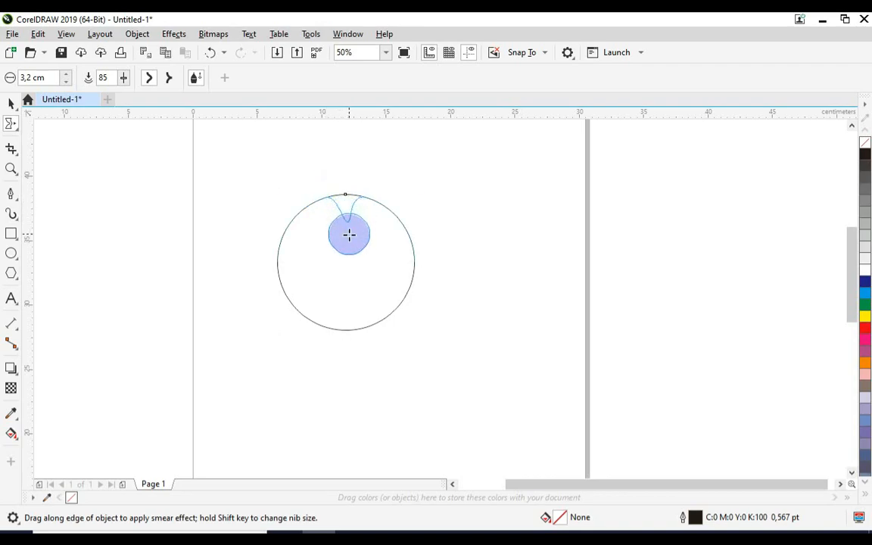
mouse_move(387, 206)
left_mouse_down()
mouse_move(368, 245)
mouse_move(391, 265)
left_mouse_up()
left_click_drag(282, 259, 314, 262)
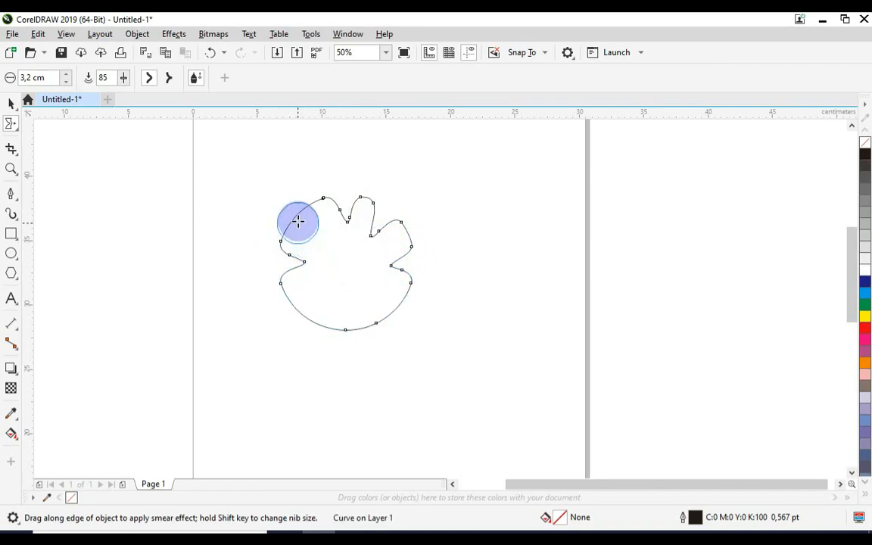
left_click_drag(292, 218, 313, 229)
left_click_drag(345, 327, 345, 298)
left_click_drag(375, 327, 369, 293)
left_click_drag(299, 309, 325, 287)
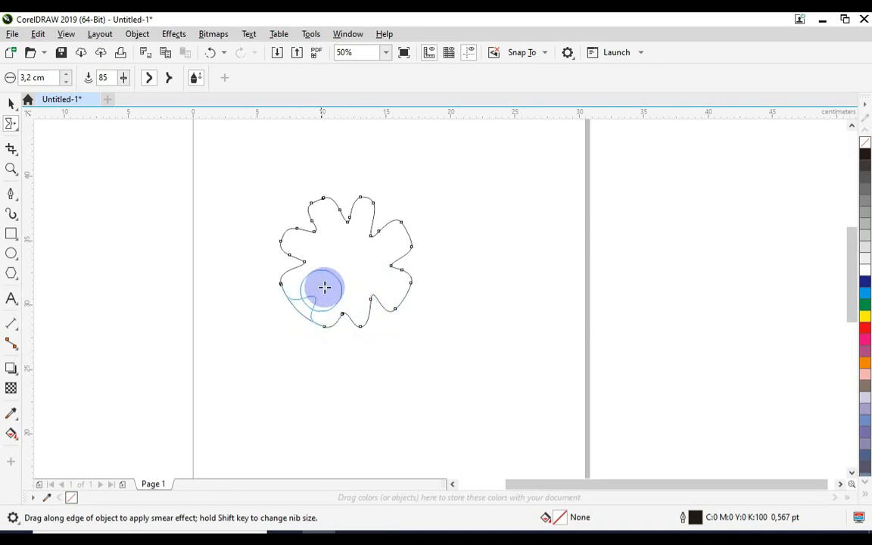
Step: Select the whole flower shape and delete it
left_click(11, 102)
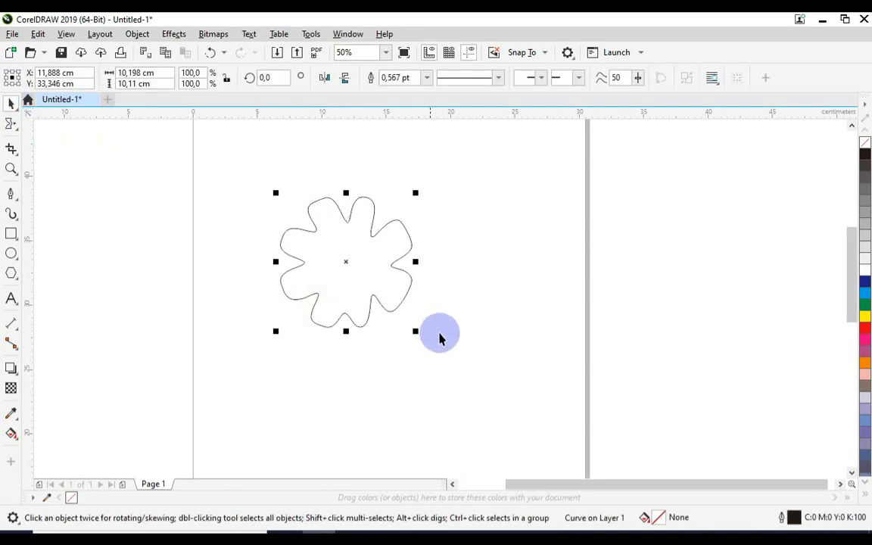
left_click(454, 267)
left_click_drag(475, 174, 208, 388)
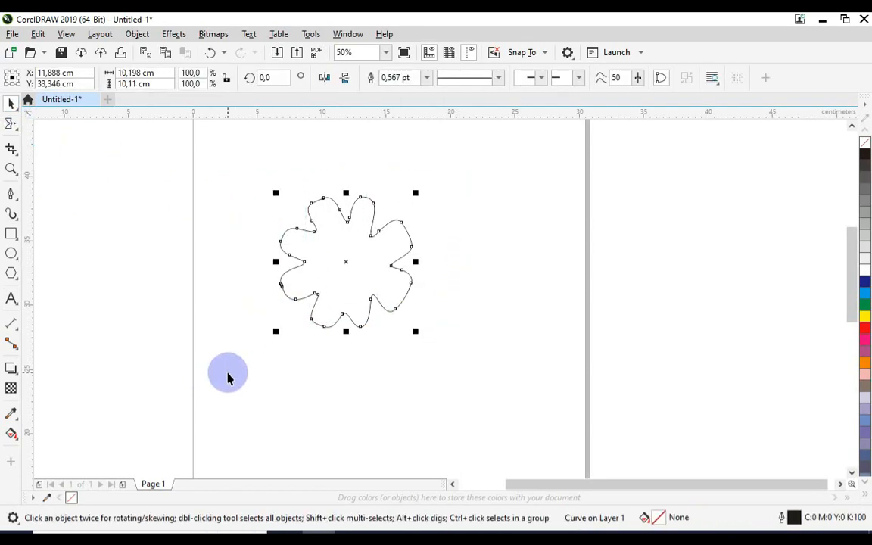
key("Delete")
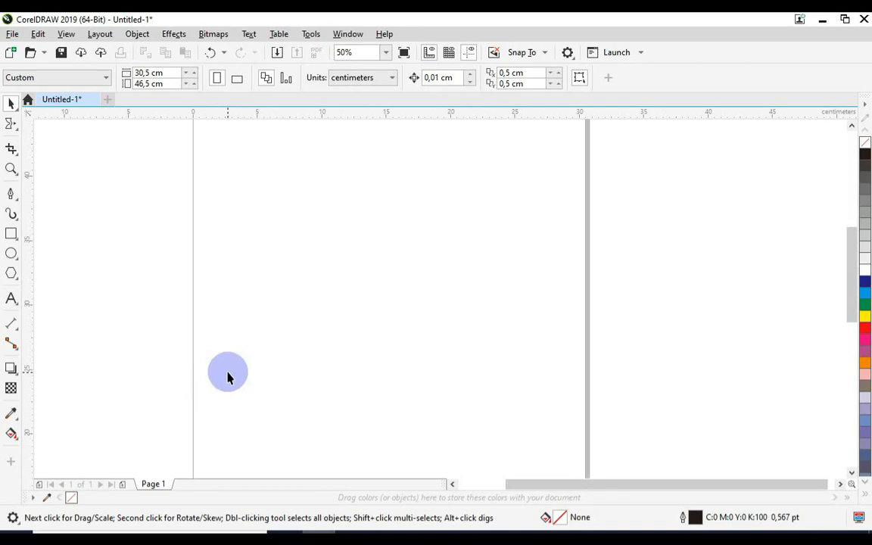
Step: Make Twirl the current shape-editing tool, and draw a deselected rectangle about 18.4 by 9.8 cm on the upper half of the page
left_click(16, 127)
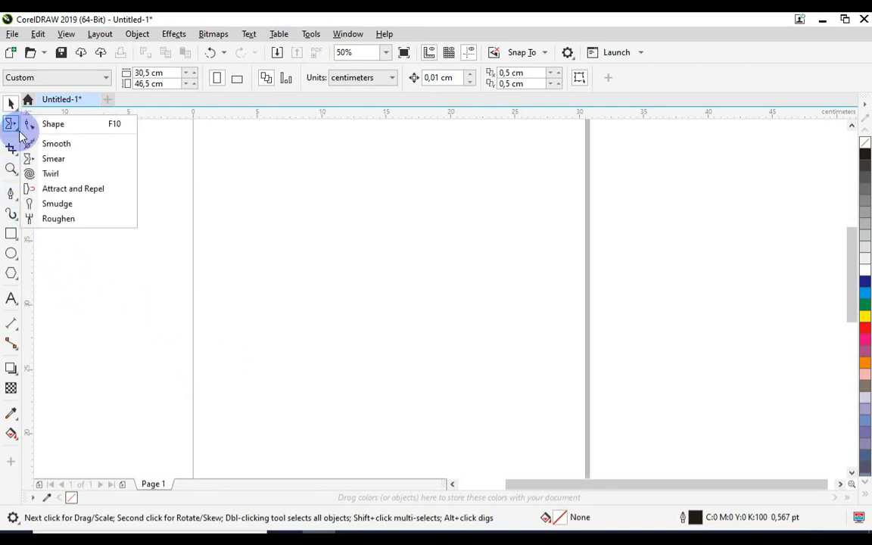
left_click(85, 174)
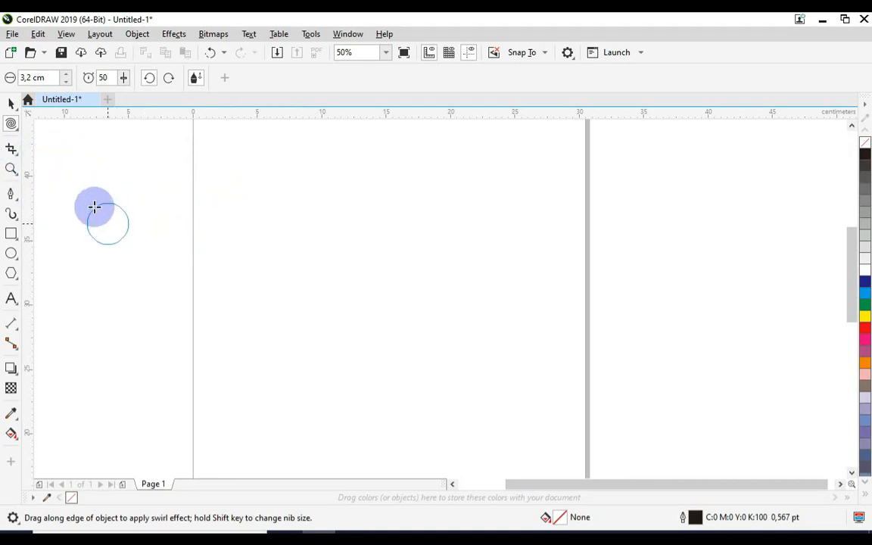
left_click(11, 234)
mouse_move(247, 215)
left_mouse_down()
mouse_move(322, 271)
mouse_move(482, 341)
left_mouse_up()
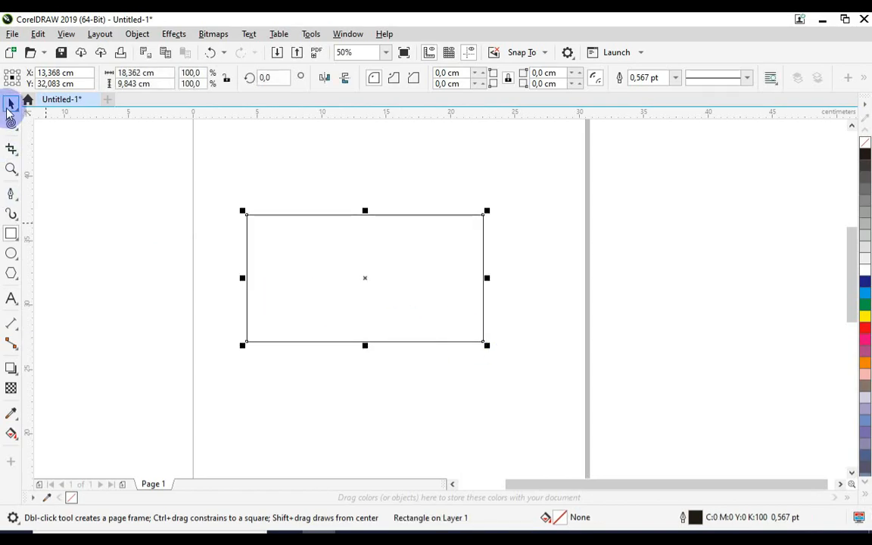
left_click(9, 103)
left_click(140, 194)
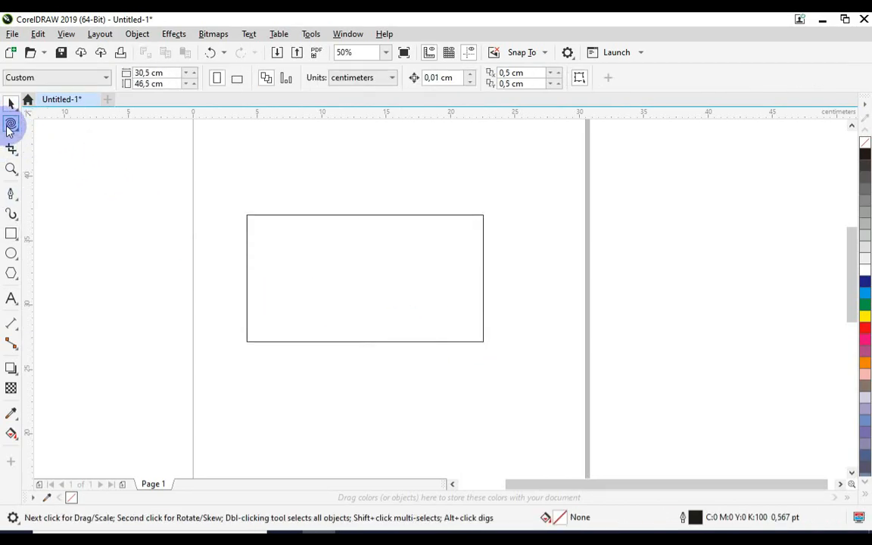
Step: Twirl the rectangle's upper-right and lower-left corners into spirals, holding the effect longer at the lower-left corner, and inspect them up close
left_click(10, 124)
left_click(485, 218)
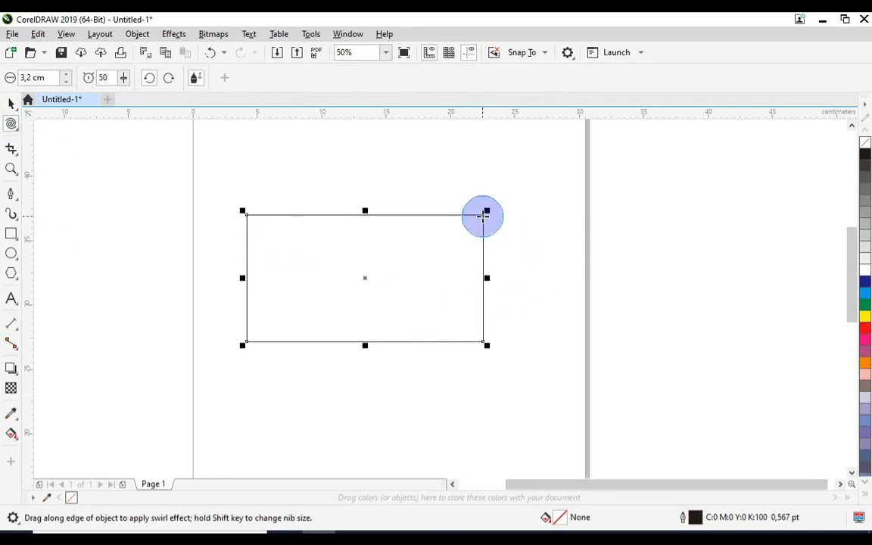
left_click_drag(482, 217, 482, 216)
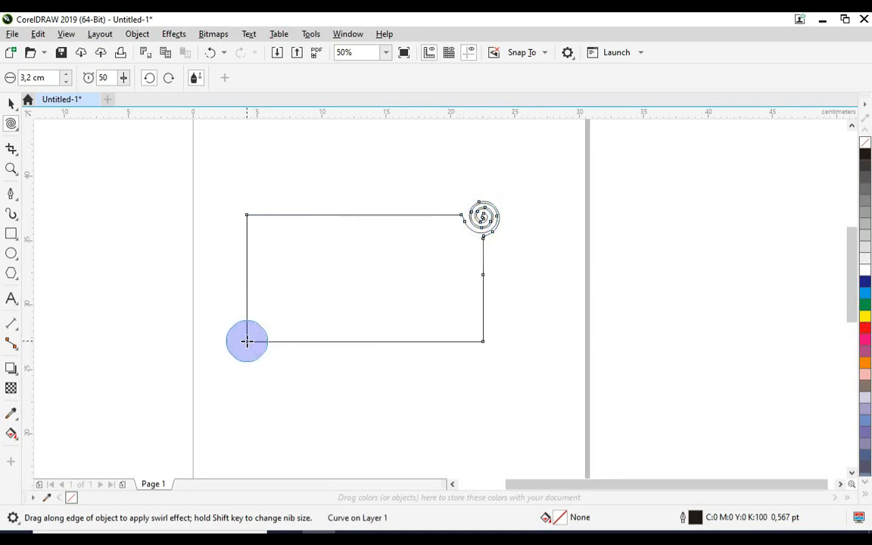
left_click_drag(247, 341, 247, 341)
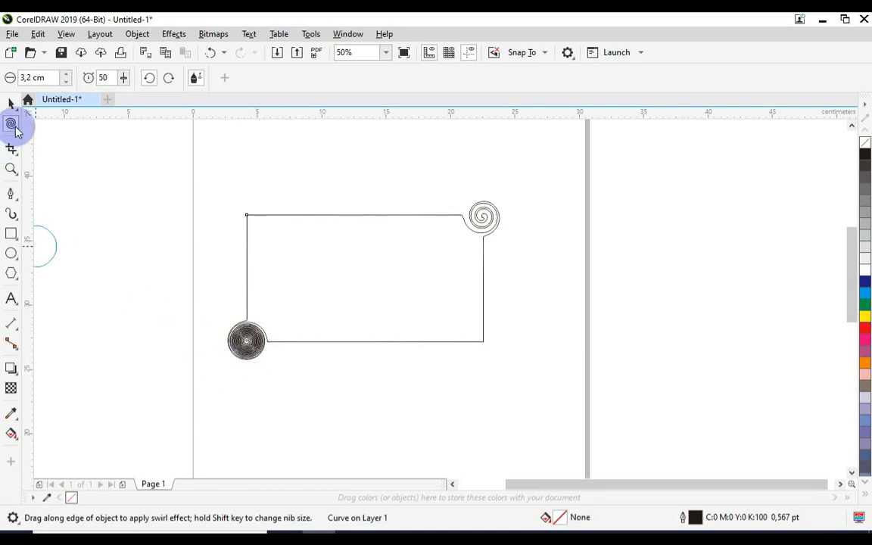
scroll(254, 352, "up", 3)
scroll(261, 337, "down", 3)
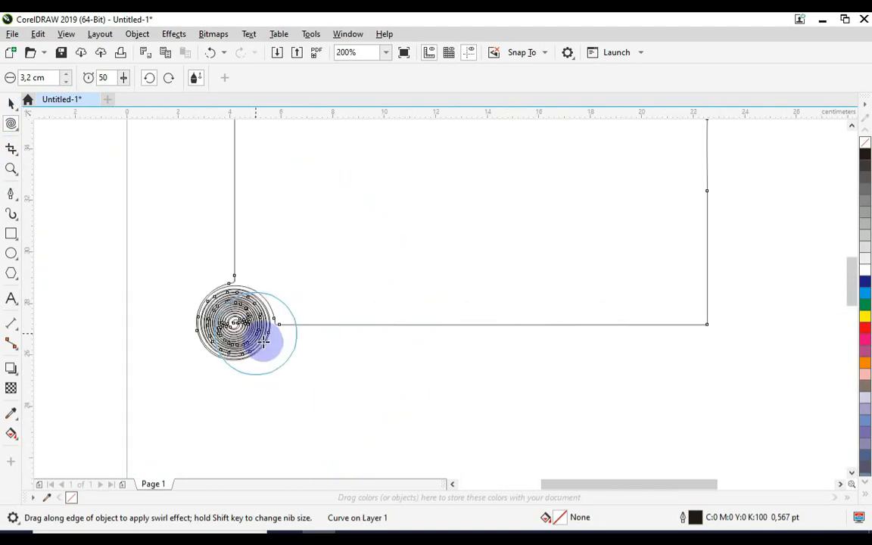
scroll(513, 215, "up", 3)
scroll(514, 215, "down", 2)
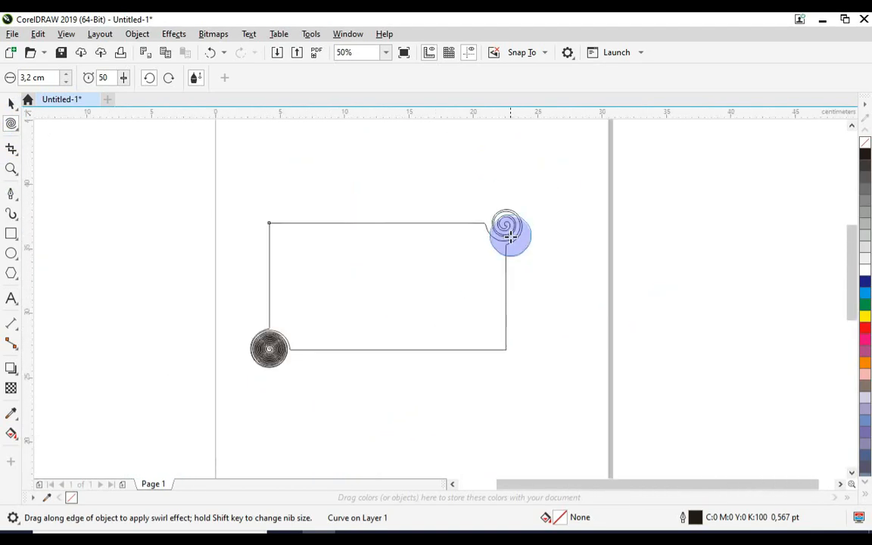
Step: Select the whole twirled rectangle and delete it from the page
left_click(11, 103)
left_click_drag(131, 185, 600, 428)
key("Delete")
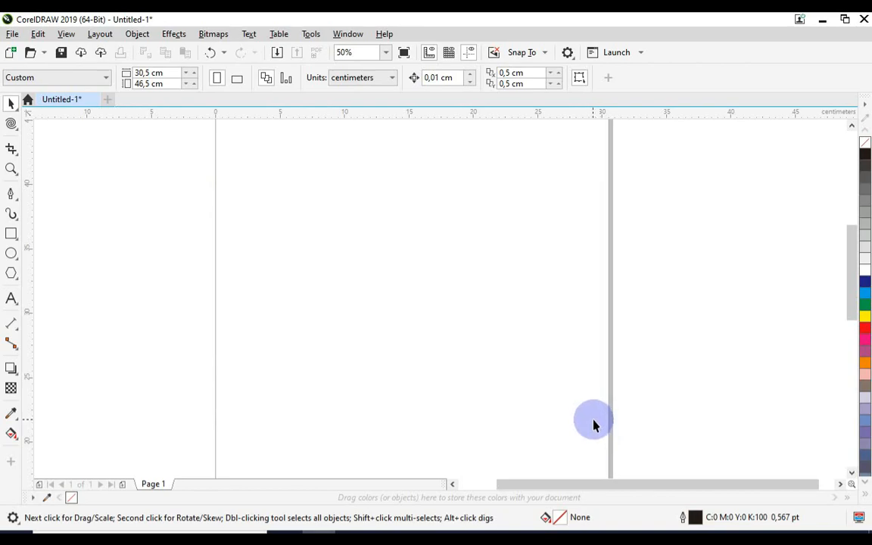
left_click(15, 127)
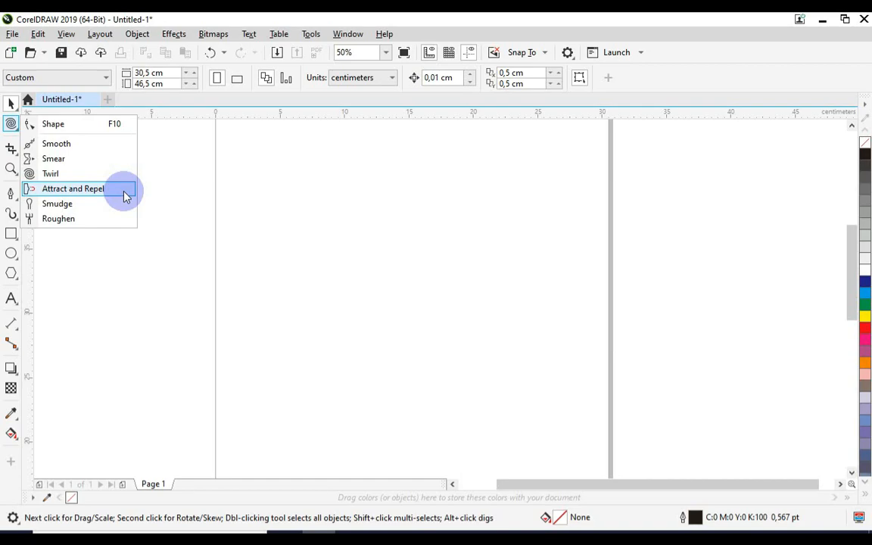
Step: Draw a circle about 9.1 cm wide on the upper half of the page, and make Attract and Repel the current shape-editing tool
left_click(11, 253)
left_click_drag(310, 235, 429, 353)
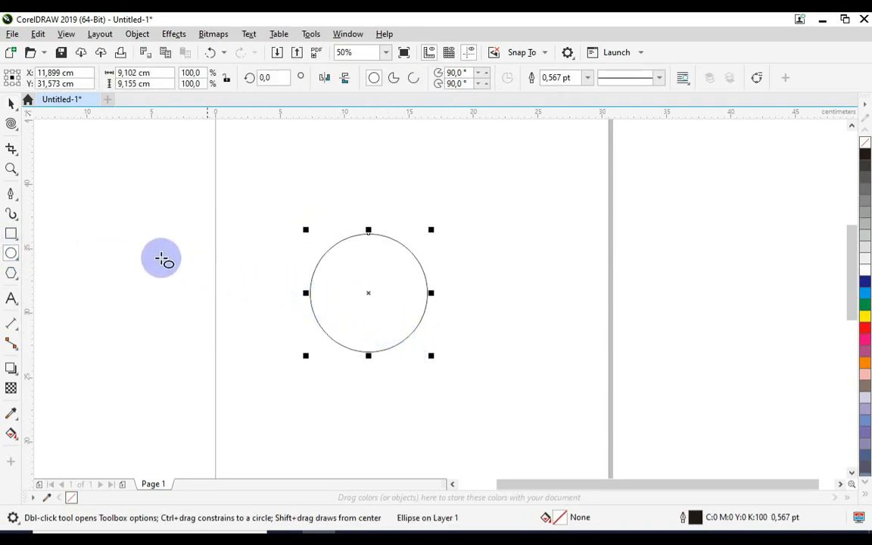
left_click(17, 130)
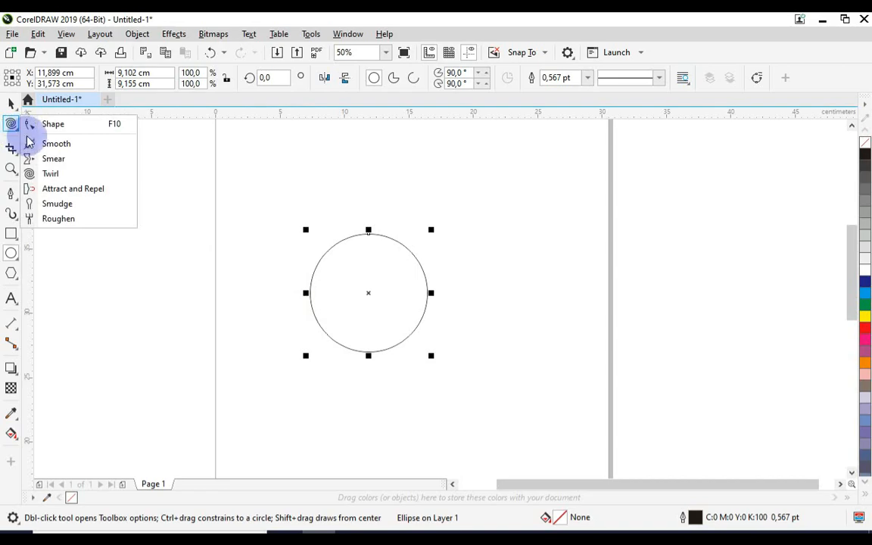
left_click(79, 187)
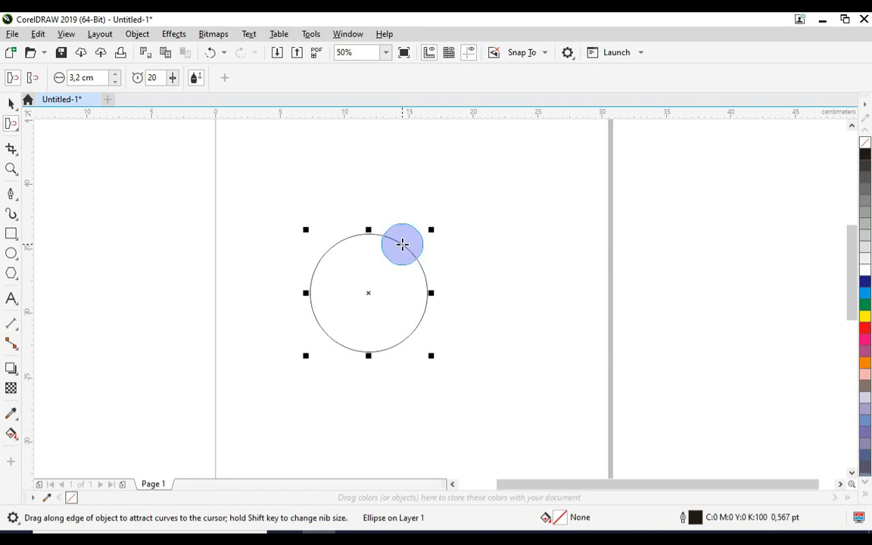
Step: Attract the circle's upper-right edge outward with repeated strokes to form a pointed bulge
left_click(401, 245)
left_click_drag(401, 245, 438, 225)
left_click_drag(368, 233, 407, 213)
left_click(408, 241)
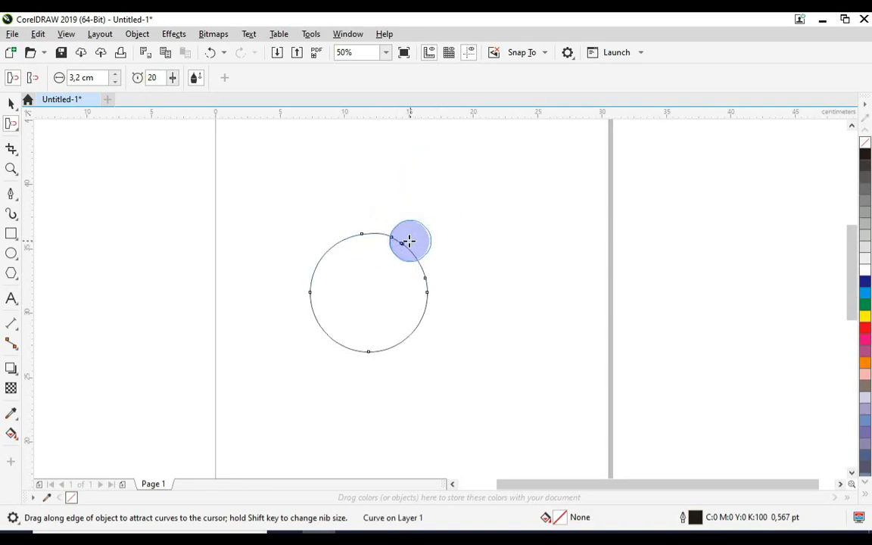
left_click(414, 255)
mouse_move(417, 261)
left_mouse_down()
mouse_move(434, 239)
mouse_move(374, 289)
mouse_move(443, 246)
left_mouse_up()
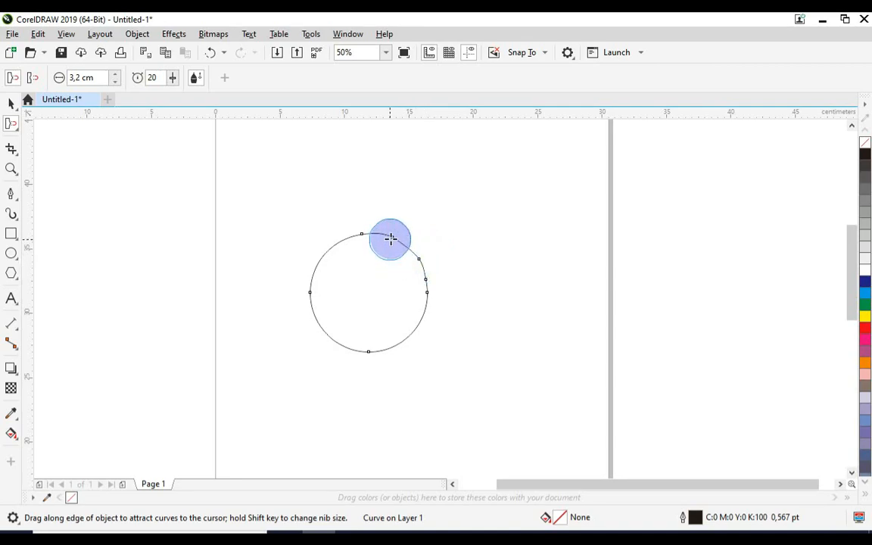
left_click_drag(390, 239, 452, 188)
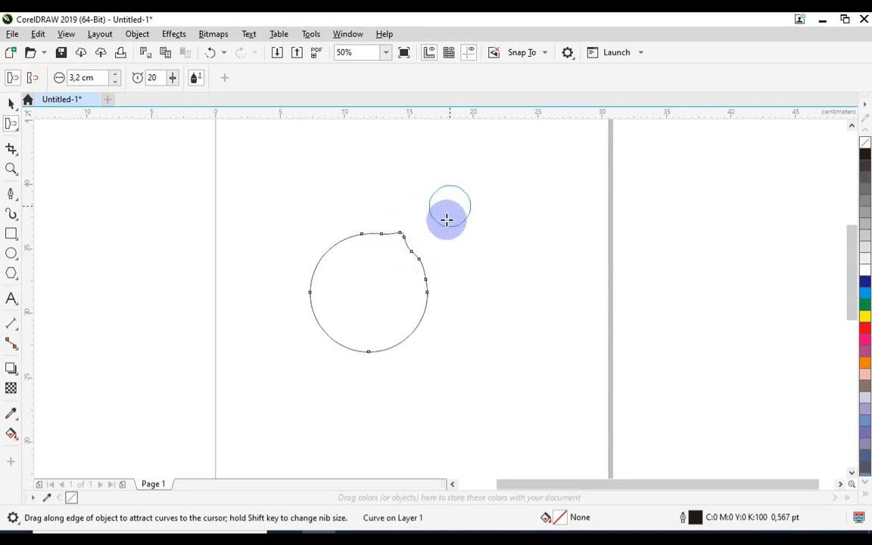
mouse_move(420, 259)
left_mouse_down()
mouse_move(455, 215)
mouse_move(413, 253)
mouse_move(475, 186)
left_mouse_up()
left_click_drag(411, 237, 450, 206)
mouse_move(413, 251)
left_mouse_down()
mouse_move(420, 252)
mouse_move(425, 216)
mouse_move(437, 206)
left_mouse_up()
left_click_drag(414, 243, 442, 220)
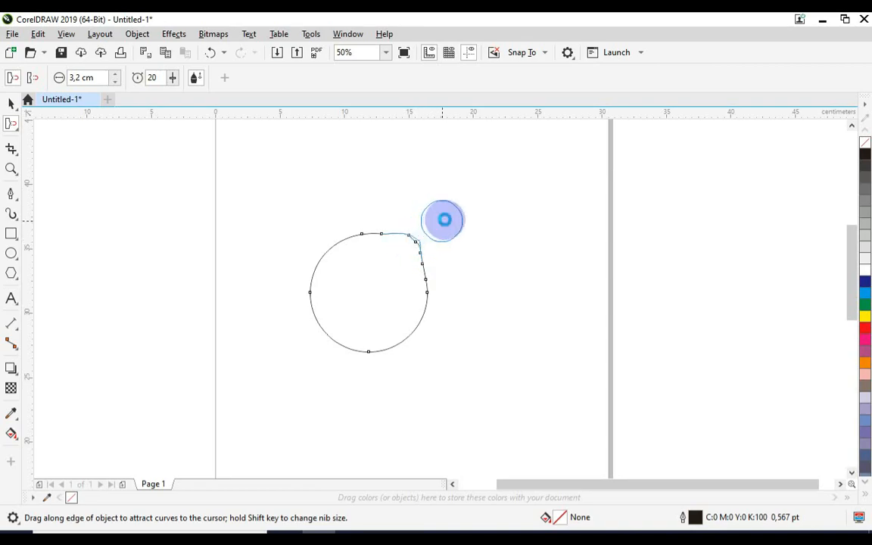
Step: Select the deformed circle as a whole object and delete it from the page
left_click(11, 102)
left_click(220, 208)
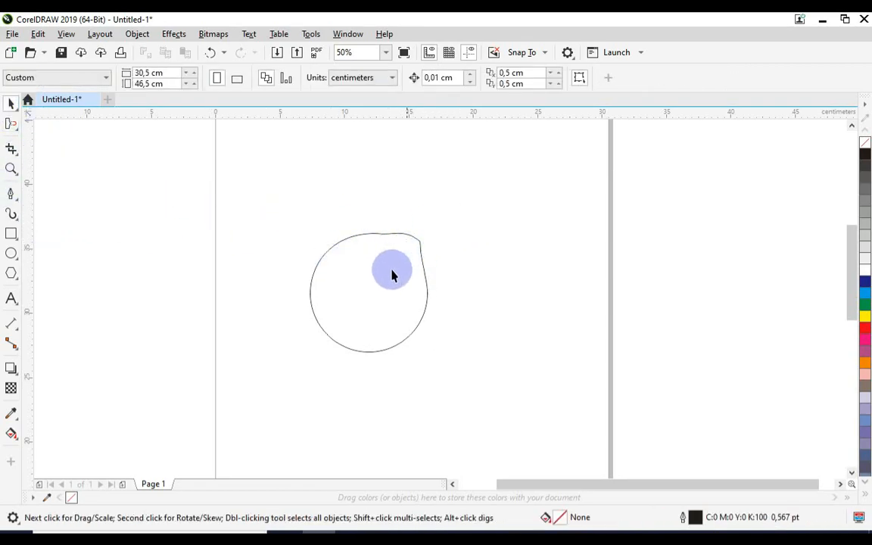
left_click(314, 254)
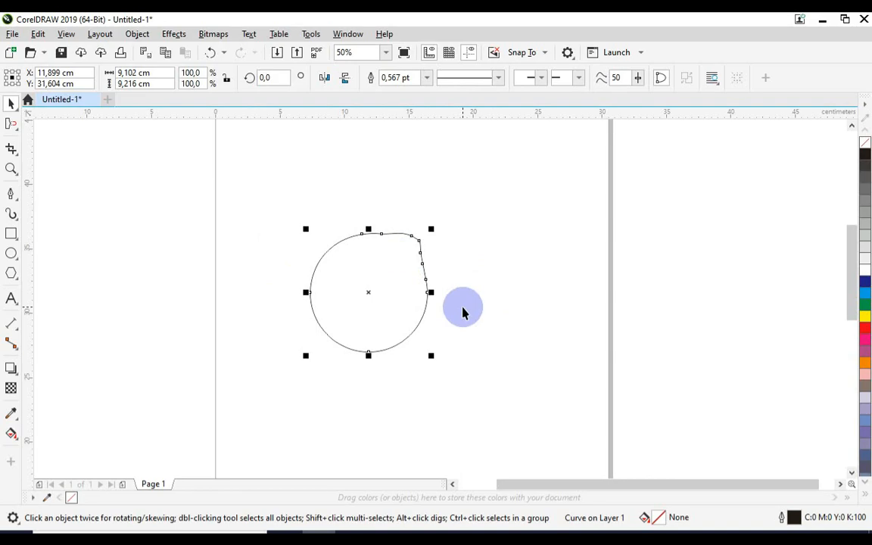
key("Delete")
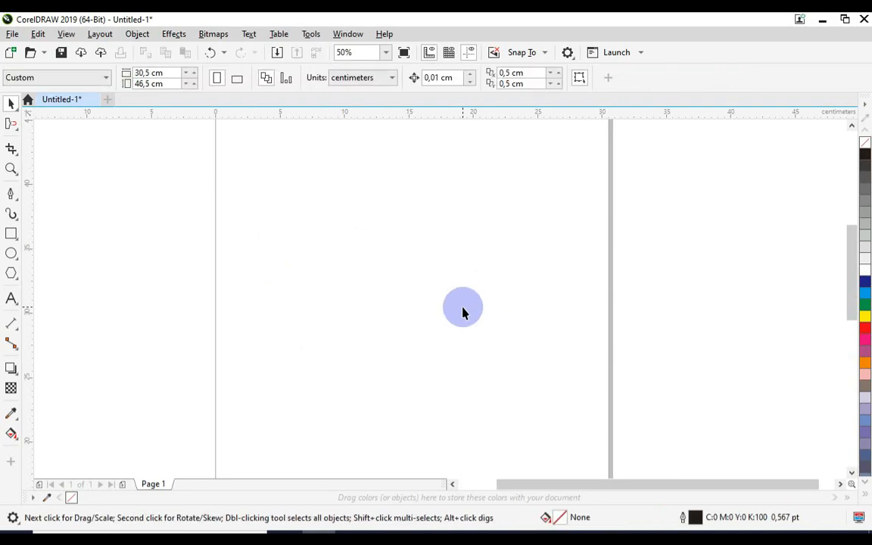
Step: Draw a tall, narrow rectangle about 3.8 by 17.8 cm, and make Smudge the current shape-editing tool
left_click(19, 132)
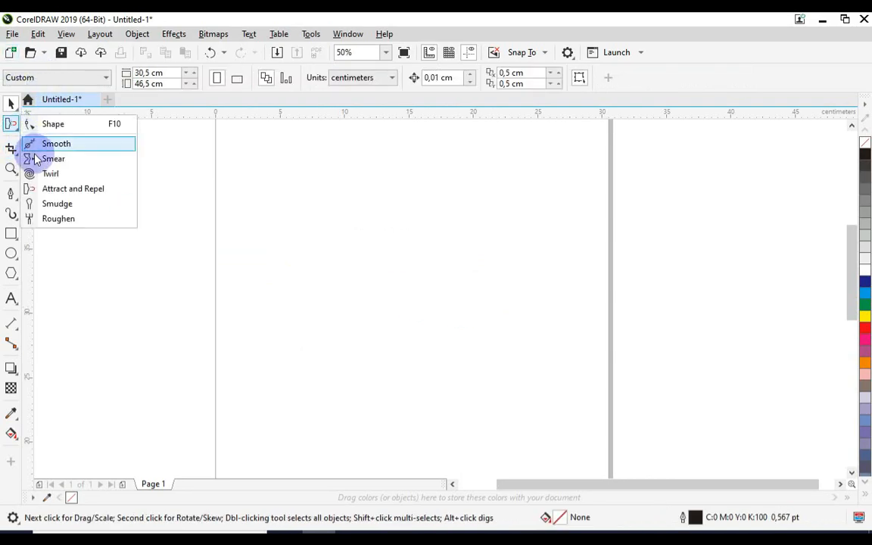
left_click(121, 205)
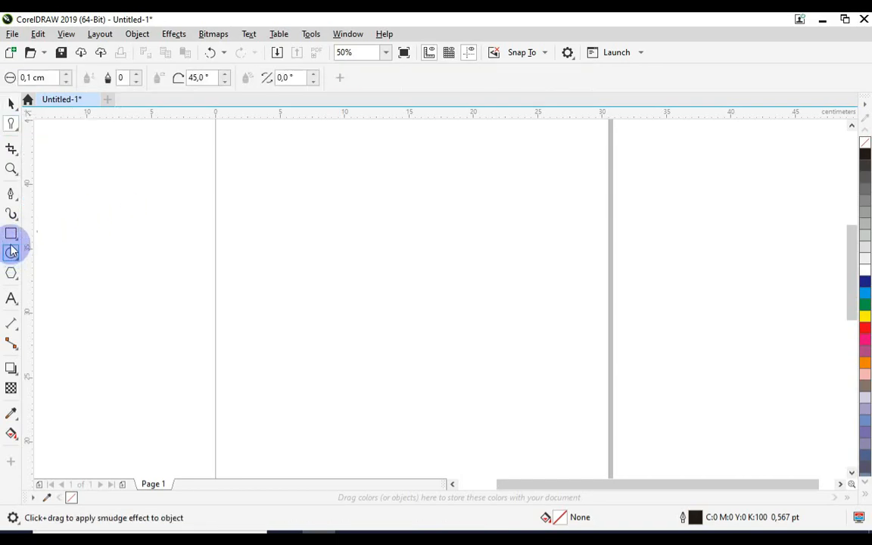
left_click(11, 234)
mouse_move(329, 185)
left_mouse_down()
mouse_move(385, 366)
mouse_move(379, 416)
left_mouse_up()
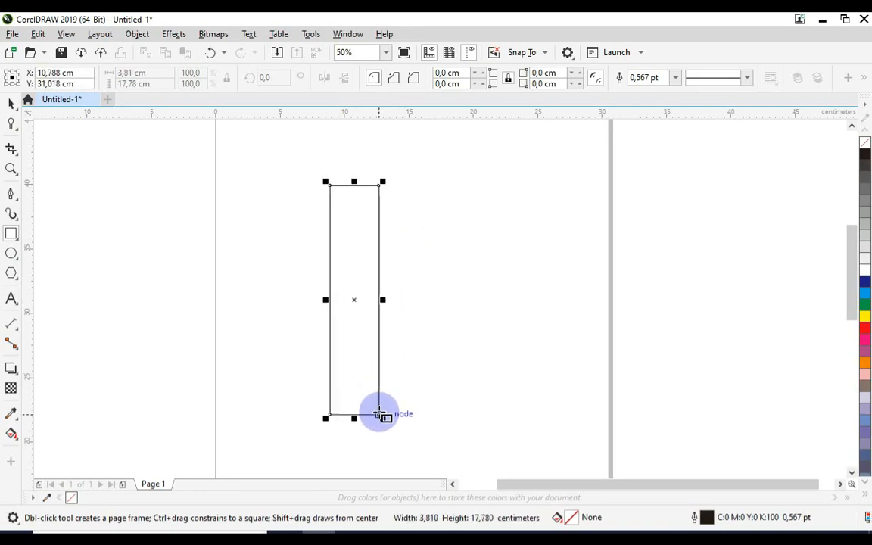
left_click(12, 124)
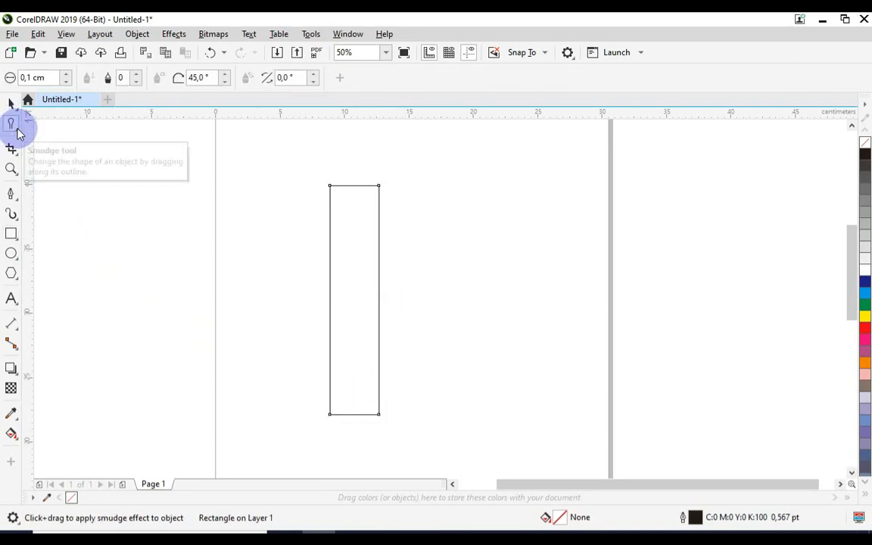
left_click(13, 126)
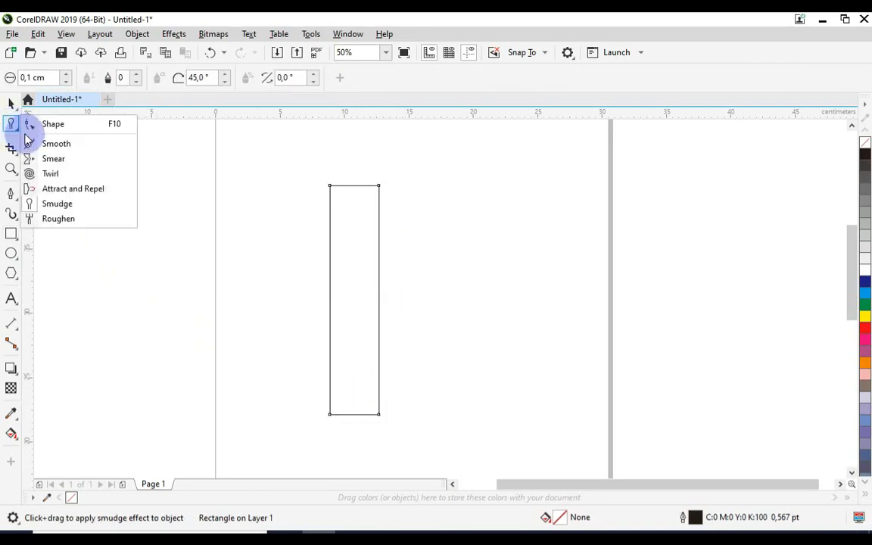
left_click(104, 213)
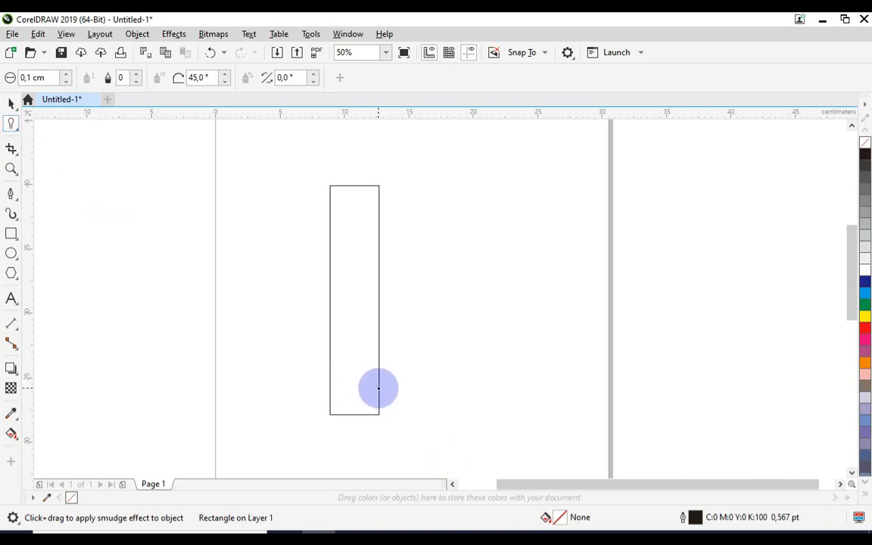
Step: Smudge two long, thin curving tails out of the lower part of the rectangle's right edge, one winding upward and one looping below the rectangle
left_click(377, 387)
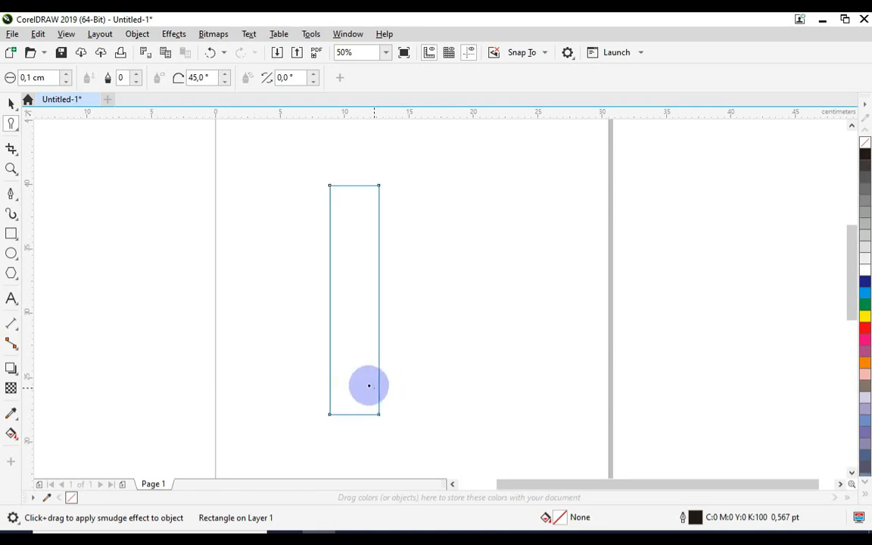
mouse_move(377, 397)
left_mouse_down()
mouse_move(400, 384)
mouse_move(410, 342)
mouse_move(371, 267)
mouse_move(320, 247)
mouse_move(289, 222)
mouse_move(296, 191)
mouse_move(318, 170)
mouse_move(412, 153)
left_mouse_up()
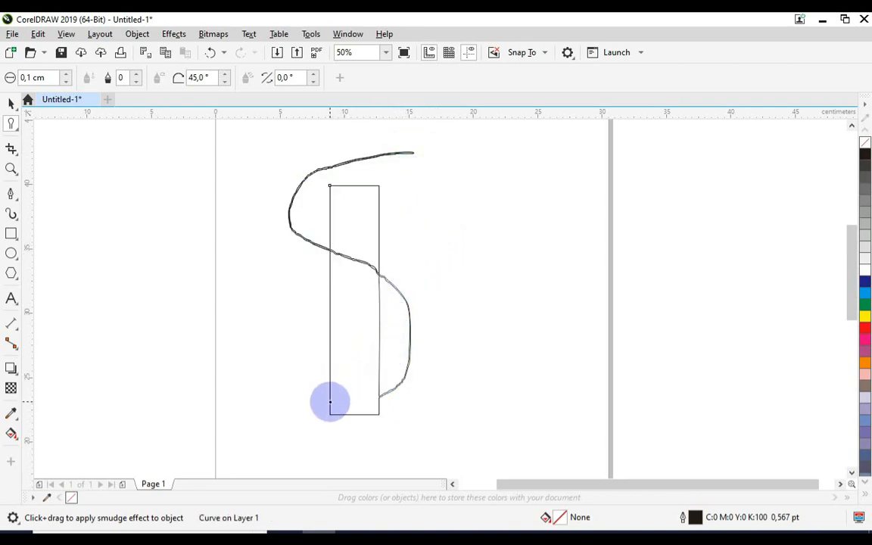
mouse_move(380, 397)
left_mouse_down()
mouse_move(333, 335)
mouse_move(287, 314)
mouse_move(237, 310)
mouse_move(219, 330)
mouse_move(243, 400)
mouse_move(348, 441)
mouse_move(421, 446)
mouse_move(480, 403)
mouse_move(492, 361)
left_mouse_up()
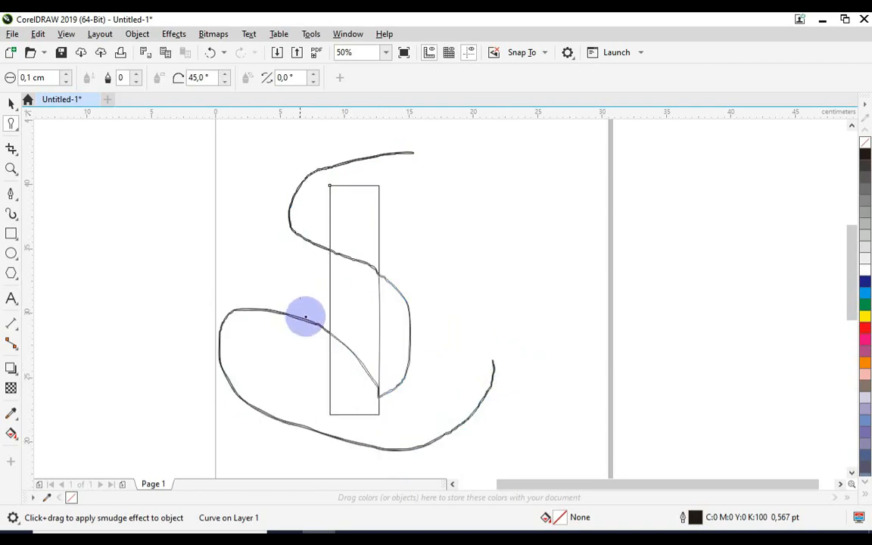
Step: Select the entire smudged rectangle with its tails and delete it
left_click(10, 103)
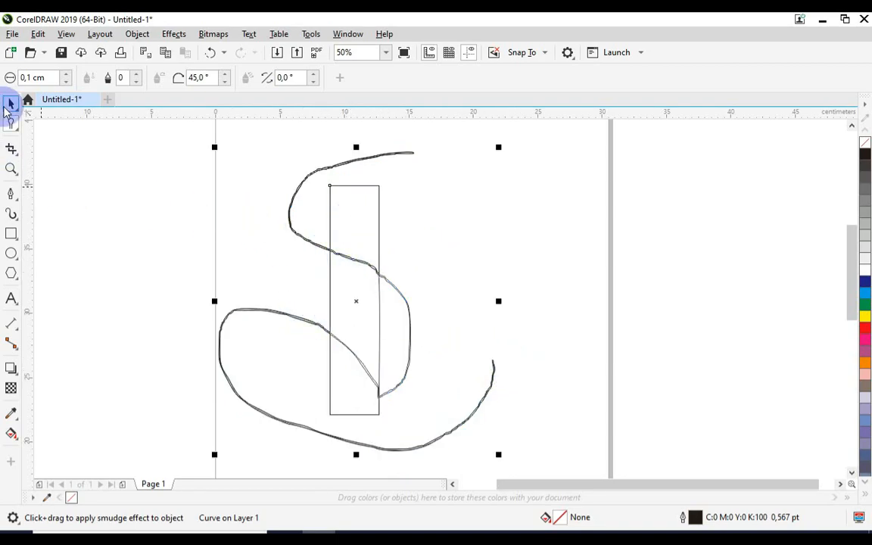
scroll(582, 296, "down", 1)
left_click(550, 267)
scroll(549, 267, "up", 1)
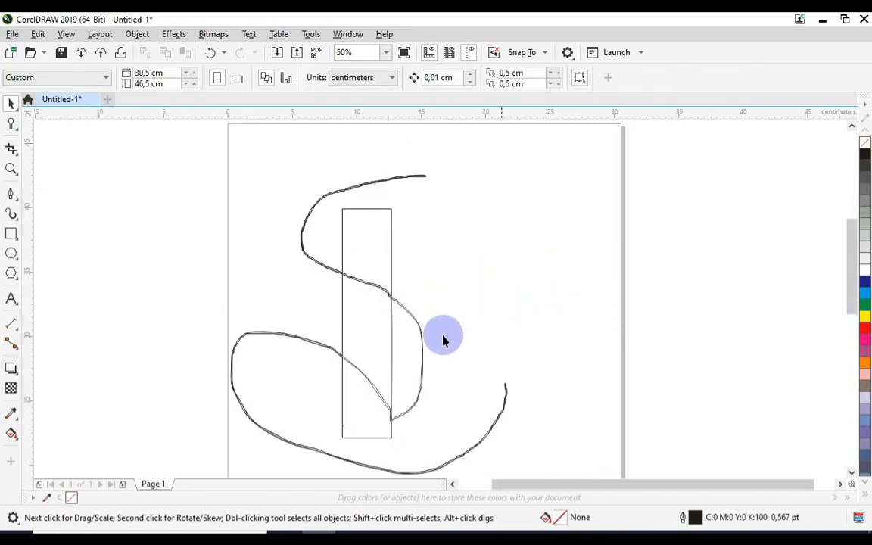
scroll(417, 306, "down", 1)
left_click_drag(540, 192, 244, 456)
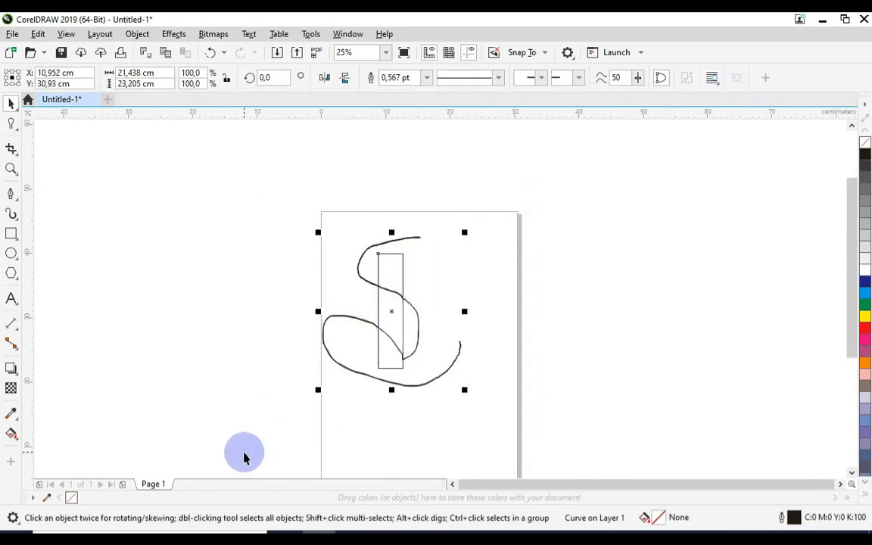
key("Delete")
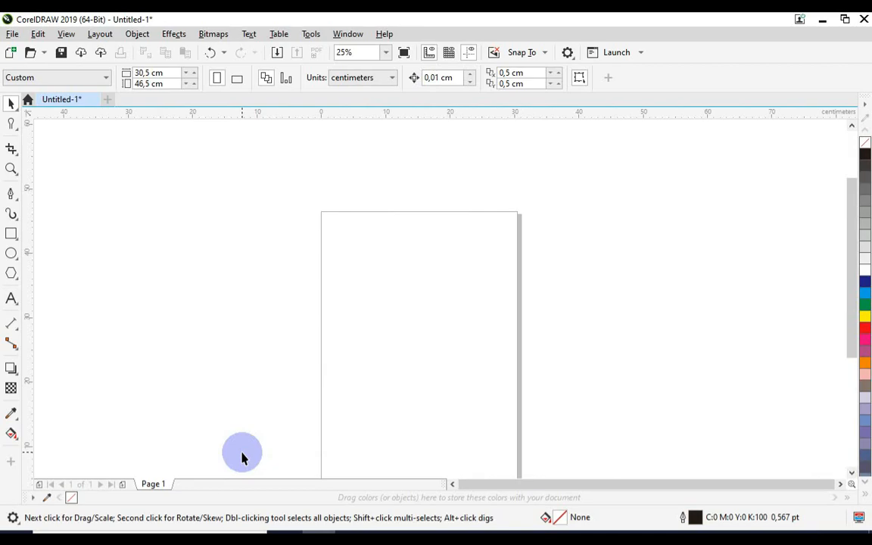
Step: Draw a rectangle about 14.1 by 10.2 cm on the upper half of the page, and make Roughen the current shape-editing tool
left_click(20, 134)
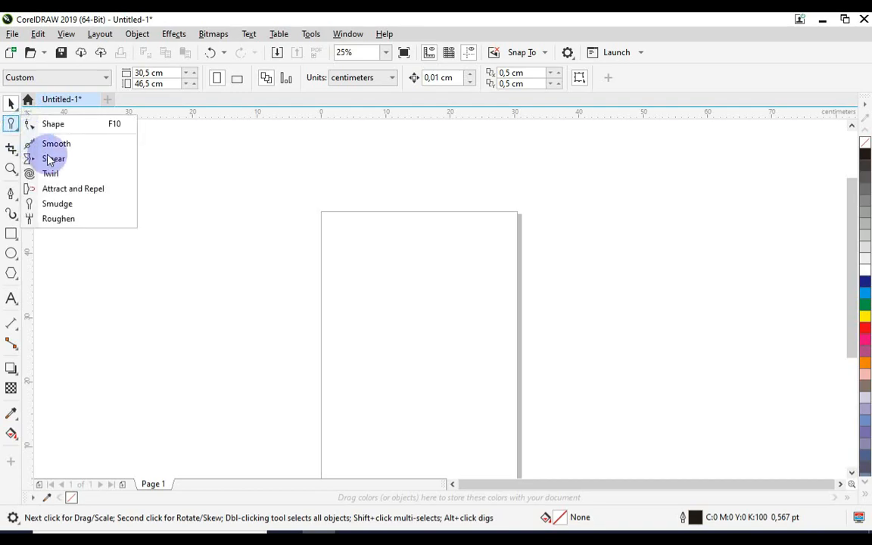
left_click(83, 219)
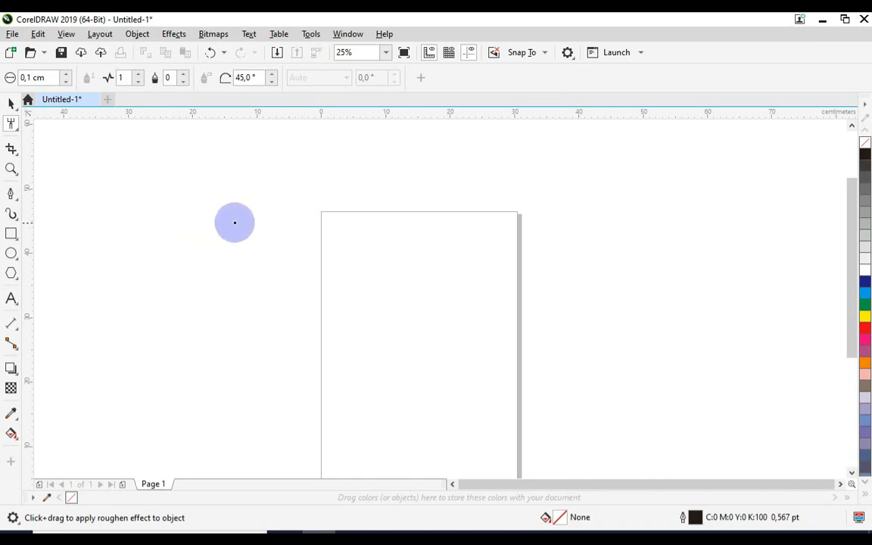
left_click(11, 233)
scroll(365, 266, "up", 1)
left_click_drag(325, 236, 508, 368)
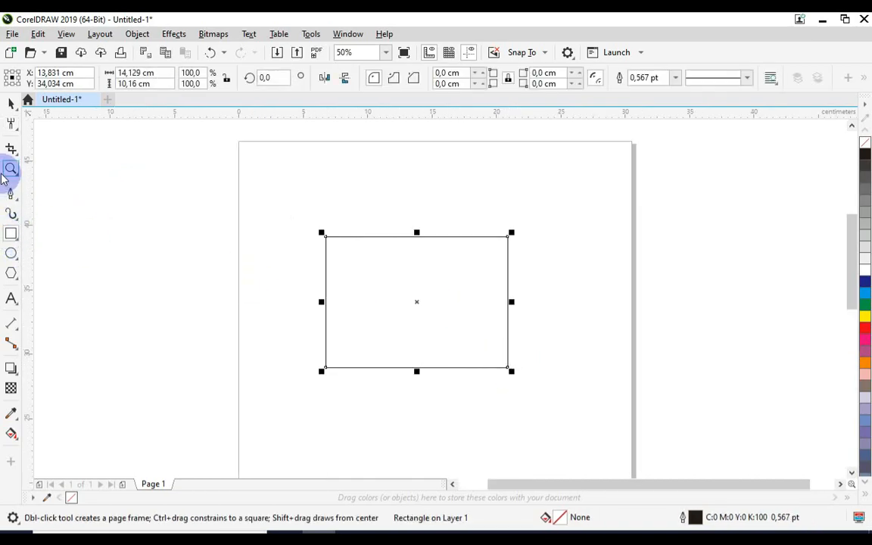
left_click(16, 128)
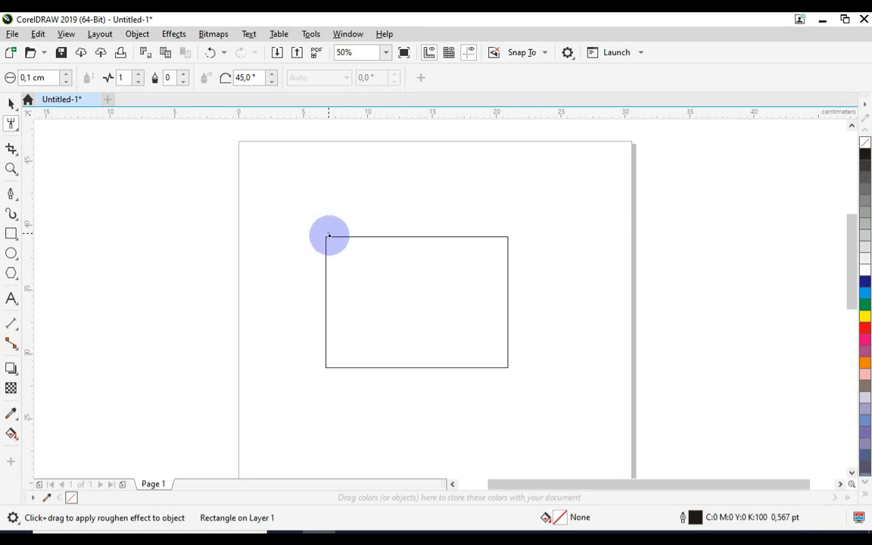
Step: Roughen the rectangle's left edge into small zigzags, working up close from the upper-left corner downward
left_click(327, 237)
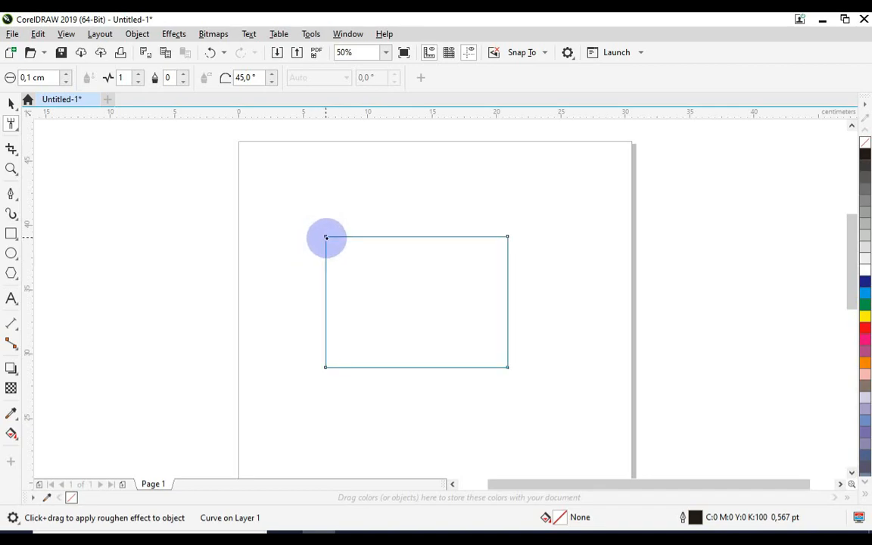
scroll(326, 241, "up", 3)
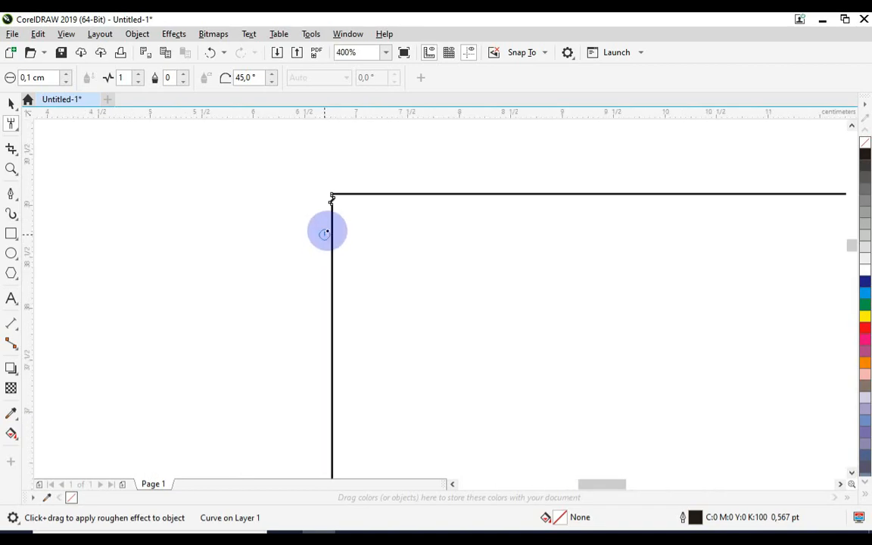
left_click_drag(335, 204, 335, 217)
scroll(333, 205, "up", 3)
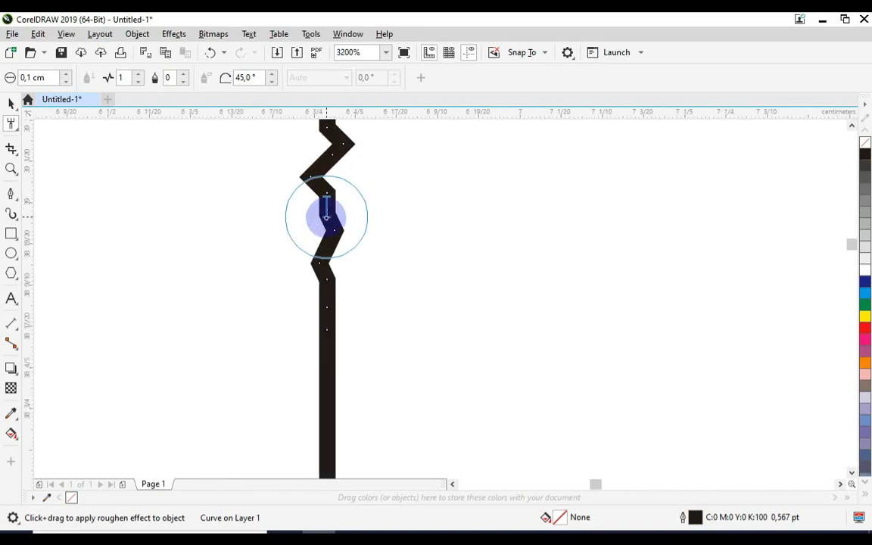
scroll(331, 261, "down", 1)
mouse_move(331, 290)
left_mouse_down()
mouse_move(370, 319)
mouse_move(359, 328)
left_mouse_up()
mouse_move(318, 259)
left_mouse_down()
mouse_move(353, 363)
mouse_move(335, 368)
mouse_move(351, 391)
left_mouse_up()
scroll(328, 296, "down", 1)
scroll(329, 294, "up", 1)
mouse_move(337, 346)
left_mouse_down()
mouse_move(317, 400)
mouse_move(334, 291)
mouse_move(321, 389)
mouse_move(324, 371)
mouse_move(261, 388)
left_mouse_up()
scroll(332, 286, "down", 1)
scroll(323, 339, "up", 1)
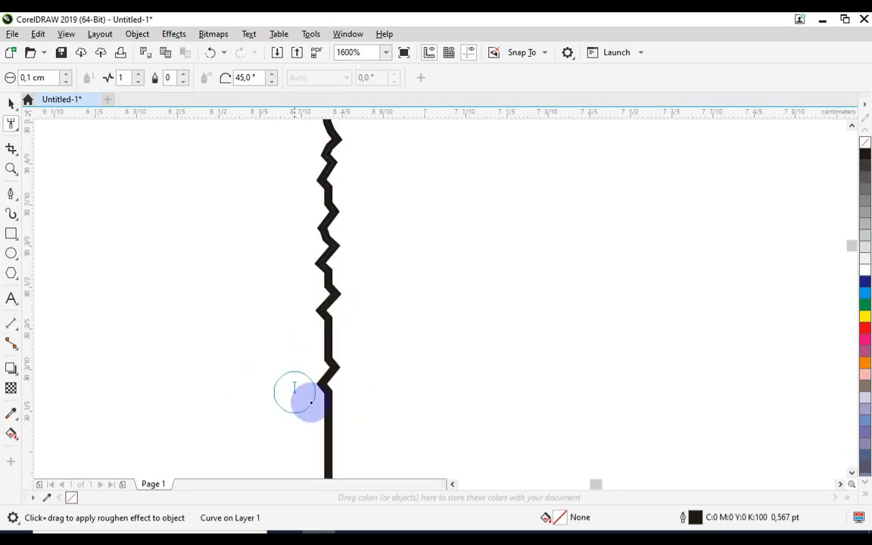
scroll(356, 286, "down", 1)
left_click_drag(342, 345, 341, 403)
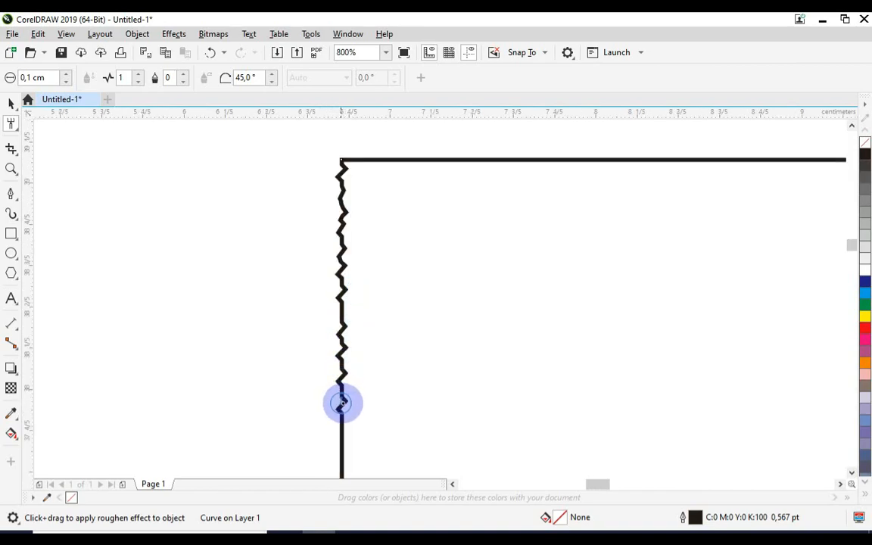
scroll(347, 238, "down", 1)
scroll(347, 364, "up", 1)
mouse_move(343, 305)
left_mouse_down()
mouse_move(365, 298)
mouse_move(342, 309)
mouse_move(349, 302)
mouse_move(341, 334)
left_mouse_up()
scroll(318, 271, "down", 1)
scroll(363, 202, "up", 1)
Step: Deselect the roughened rectangle, and select it again as a whole object with a surrounding marquee
left_click(11, 104)
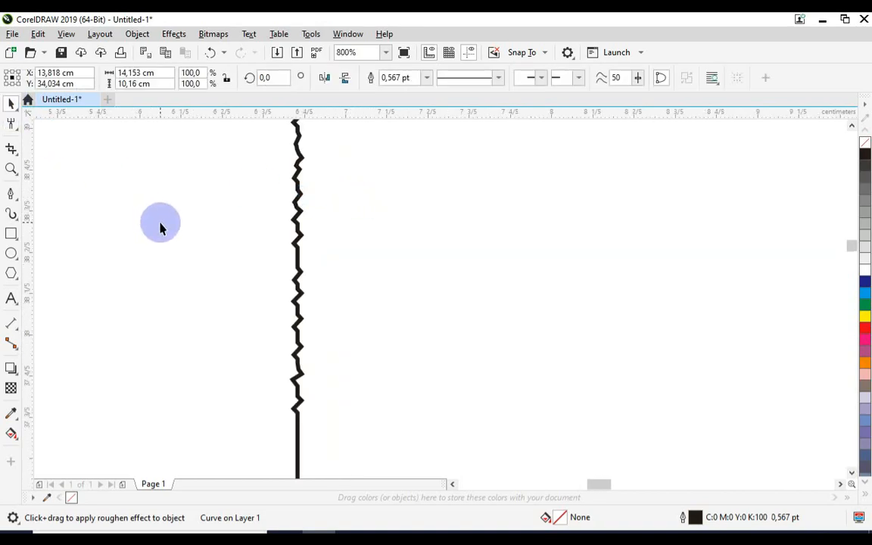
left_click(161, 225)
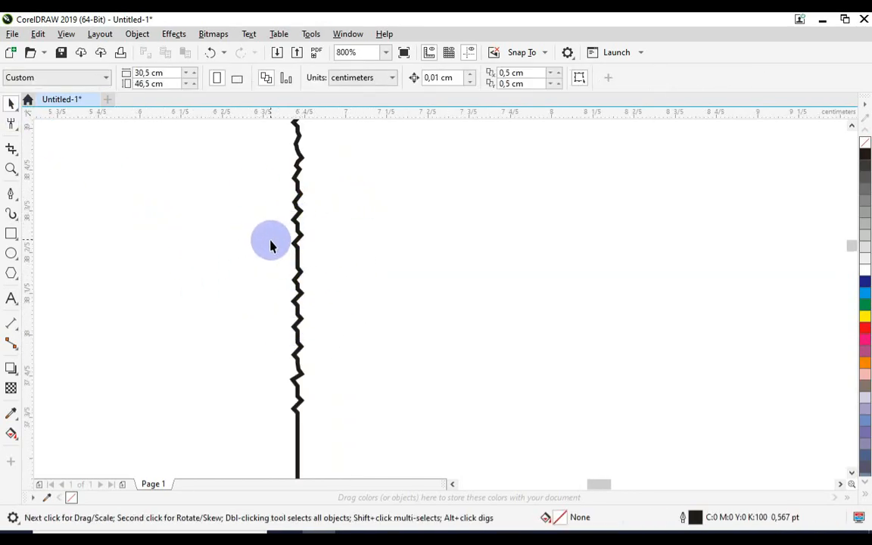
scroll(311, 251, "down", 1)
scroll(311, 251, "down", 1)
scroll(319, 255, "down", 2)
left_click_drag(278, 224, 525, 398)
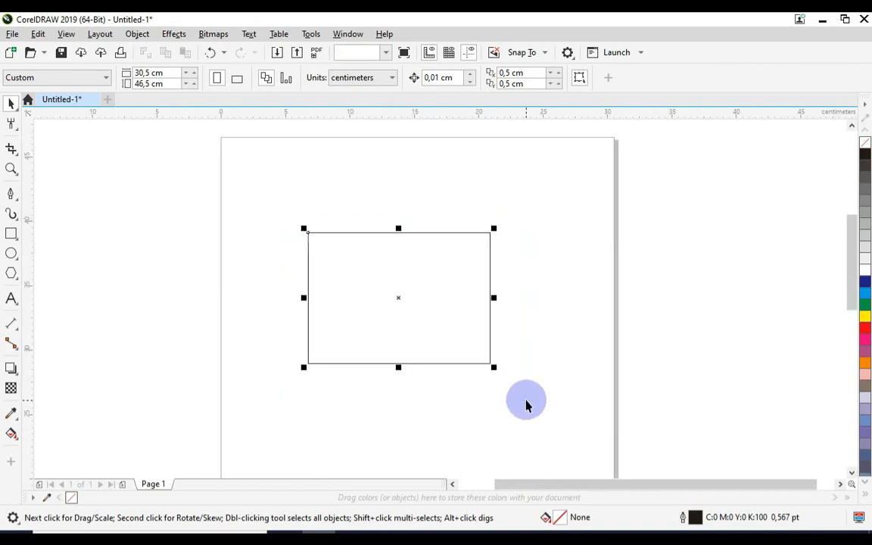
Step: Activate the Crop tool and review the Knife, Virtual Segment Delete and Eraser tools grouped with it
left_click(12, 150)
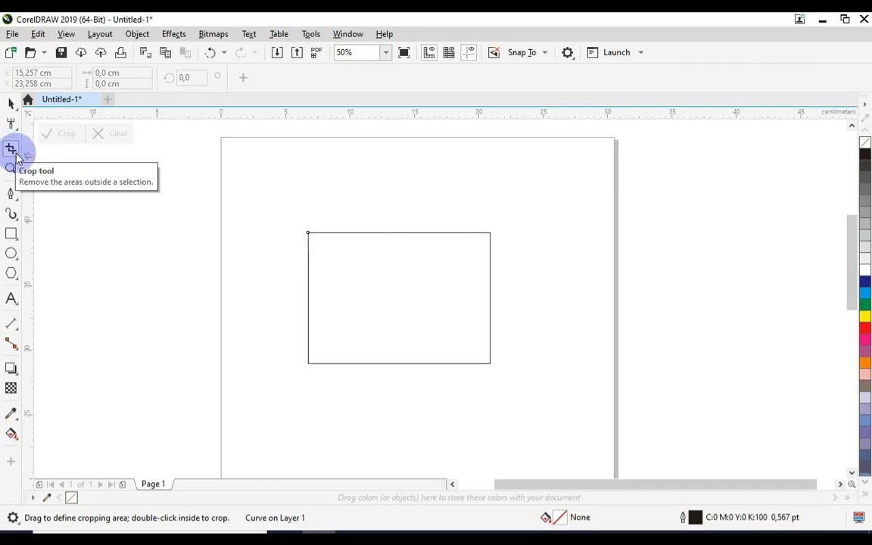
left_click(21, 161)
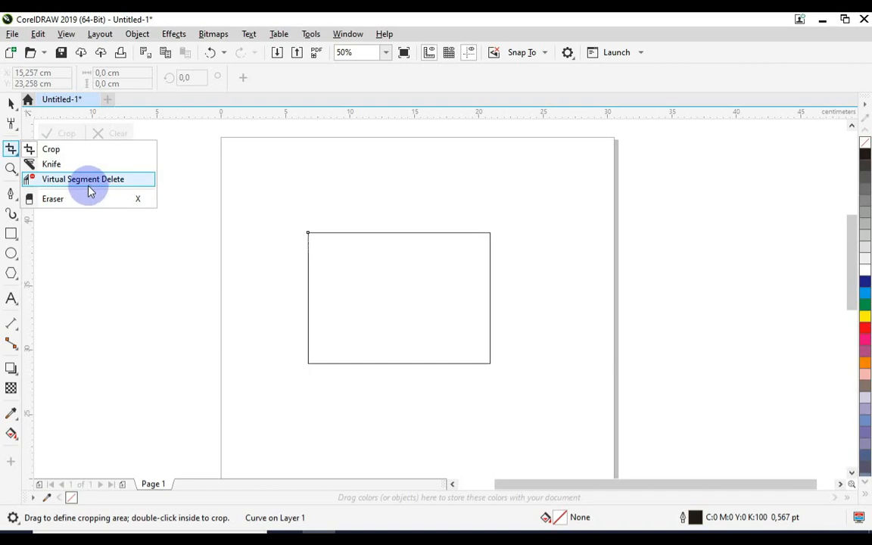
left_click(11, 151)
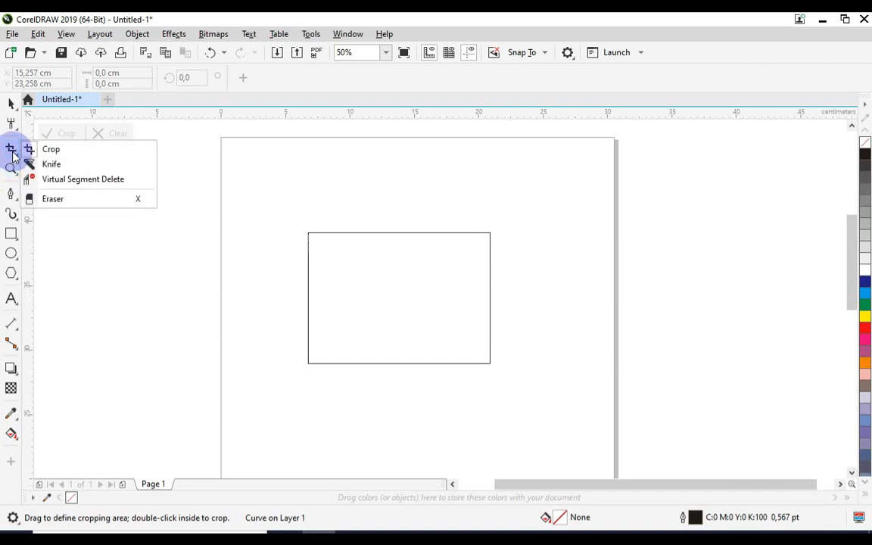
left_click(12, 154)
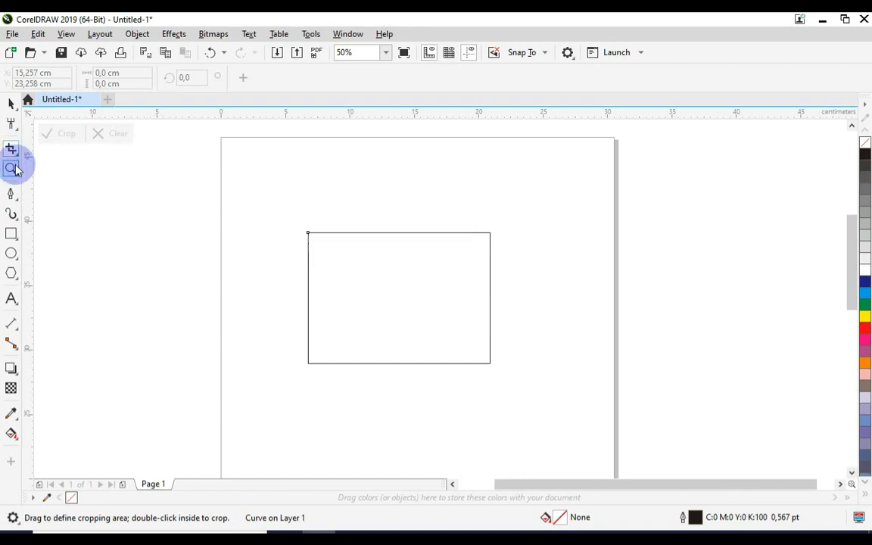
Step: Activate the Zoom tool, review the Pan tool grouped with it, and zoom repeatedly out from and in on the rectangle
left_click(12, 168)
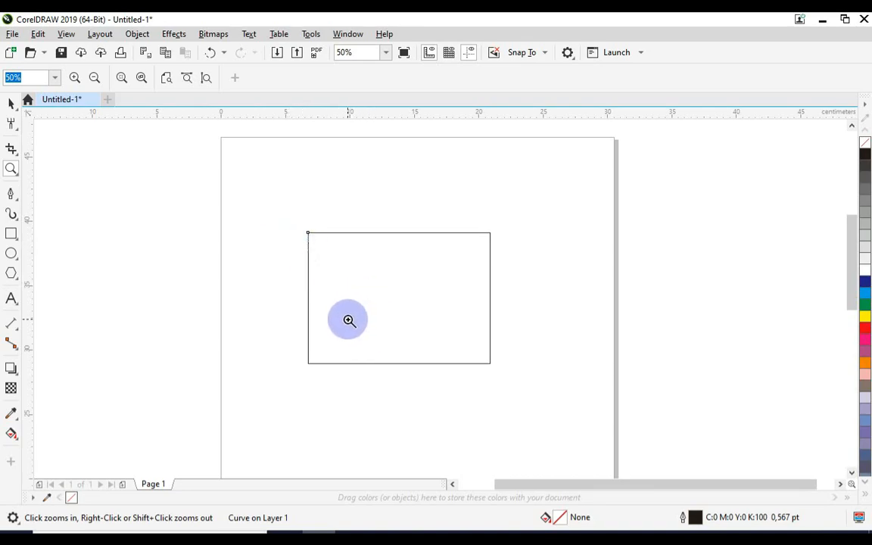
left_click(16, 174)
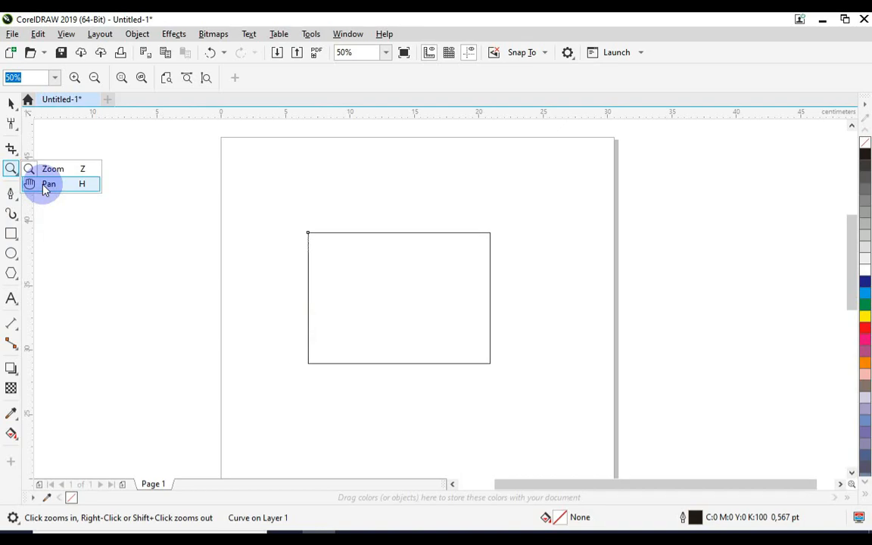
left_click(13, 175)
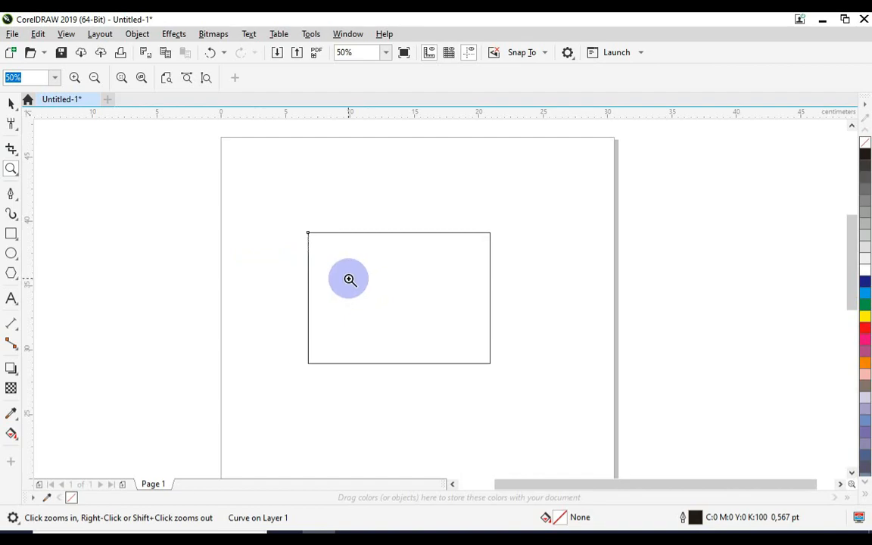
right_click(388, 267)
scroll(389, 266, "up", 4)
scroll(390, 266, "down", 4)
scroll(390, 268, "up", 3)
scroll(392, 274, "down", 4)
scroll(394, 277, "up", 4)
scroll(394, 277, "down", 4)
scroll(393, 277, "up", 4)
scroll(393, 276, "down", 4)
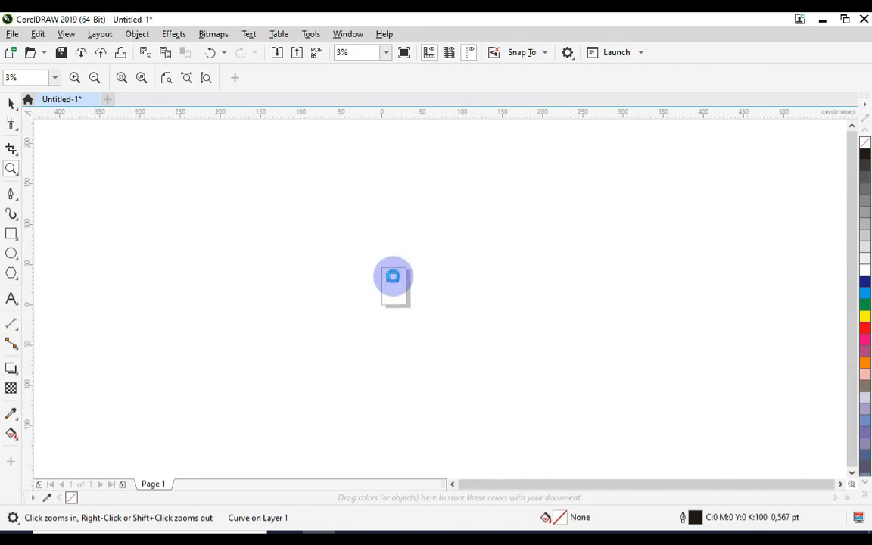
scroll(393, 277, "up", 4)
scroll(392, 276, "down", 3)
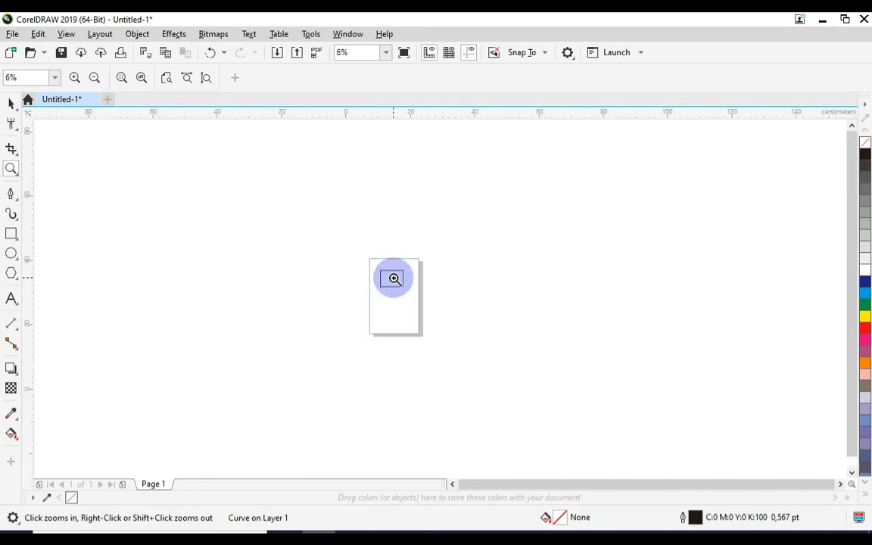
scroll(392, 276, "up", 1)
Step: Move the page view around in several directions with the Pan tool, and return to the Zoom tool
left_click(19, 174)
left_click(43, 185)
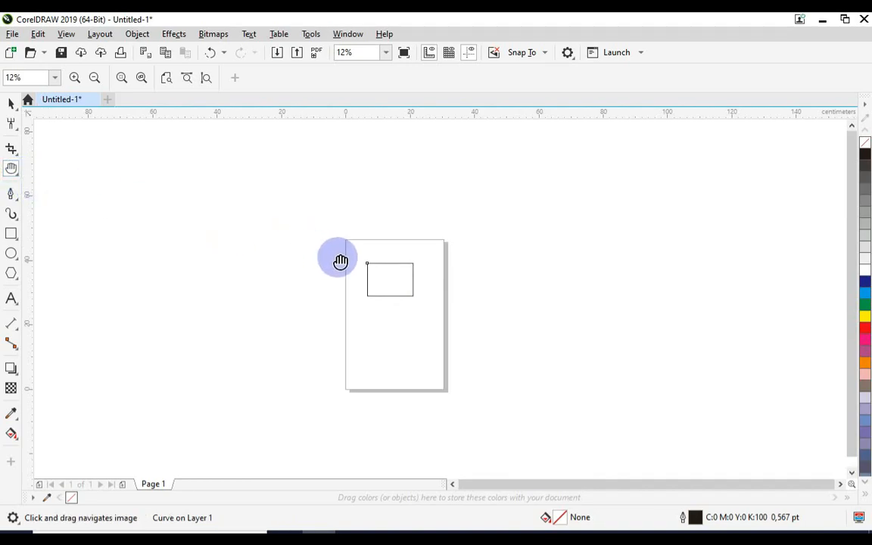
left_click_drag(423, 281, 347, 246)
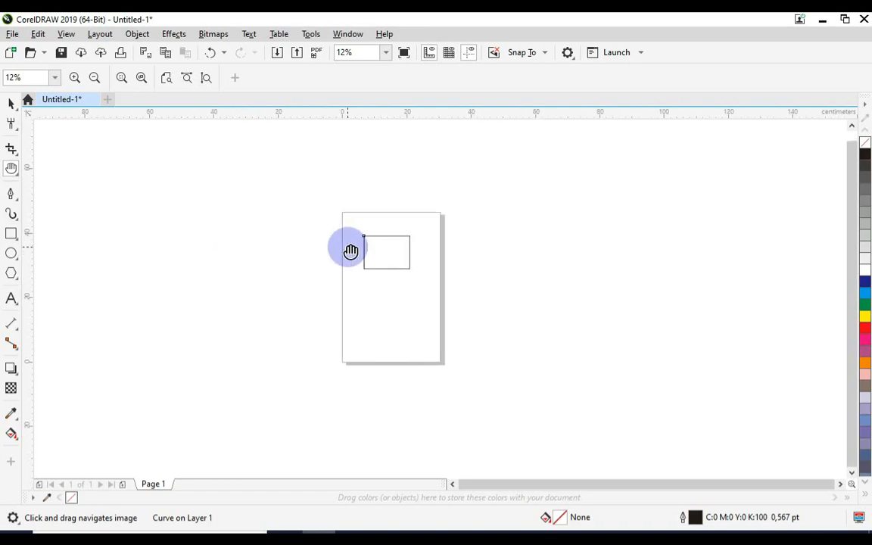
left_click_drag(297, 279, 535, 292)
left_click_drag(365, 296, 607, 311)
left_click_drag(415, 316, 496, 299)
left_click_drag(335, 296, 402, 294)
left_click_drag(539, 293, 342, 304)
left_click_drag(435, 293, 368, 290)
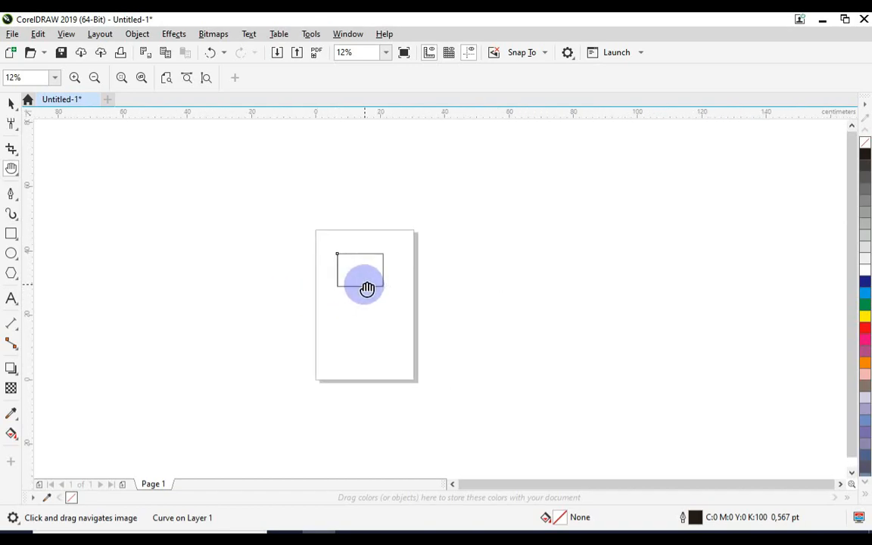
scroll(366, 287, "up", 1)
left_click(23, 172)
left_click(33, 169)
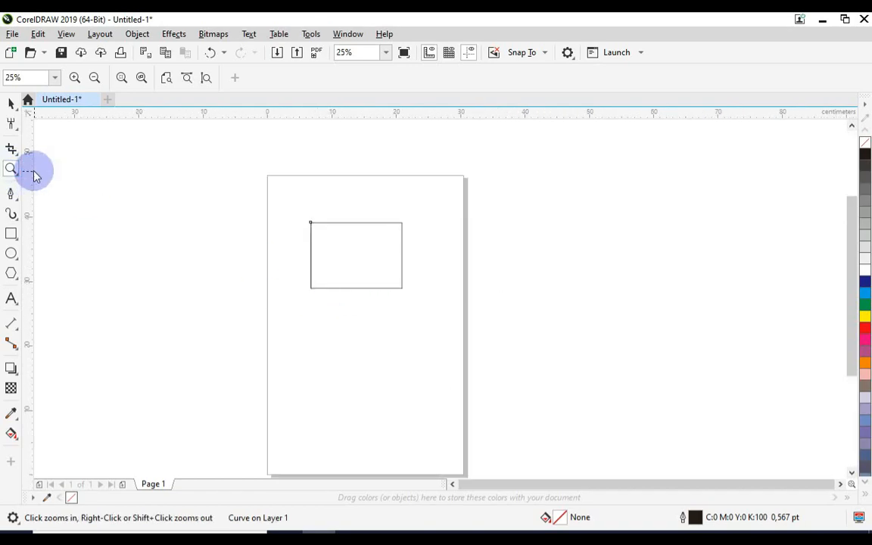
Step: Select the rectangle on the page with a surrounding marquee and delete it
left_click(11, 104)
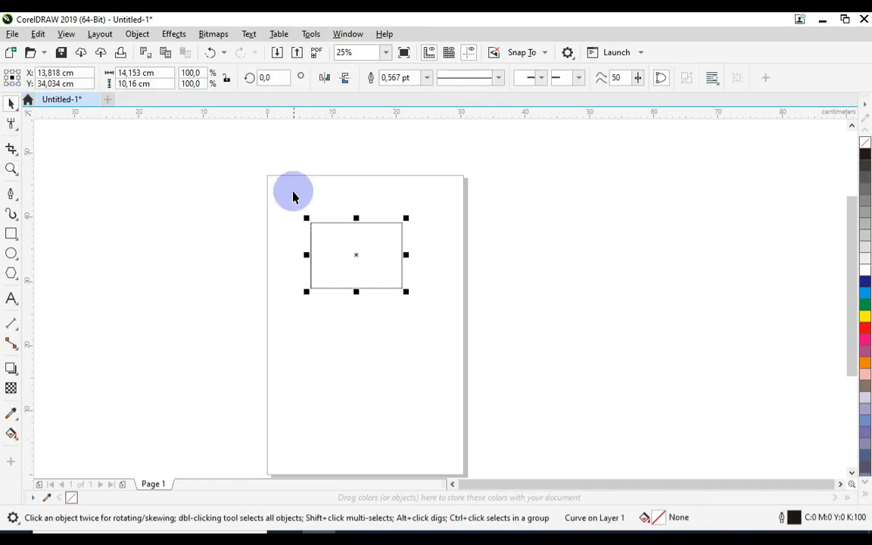
left_click_drag(240, 191, 644, 395)
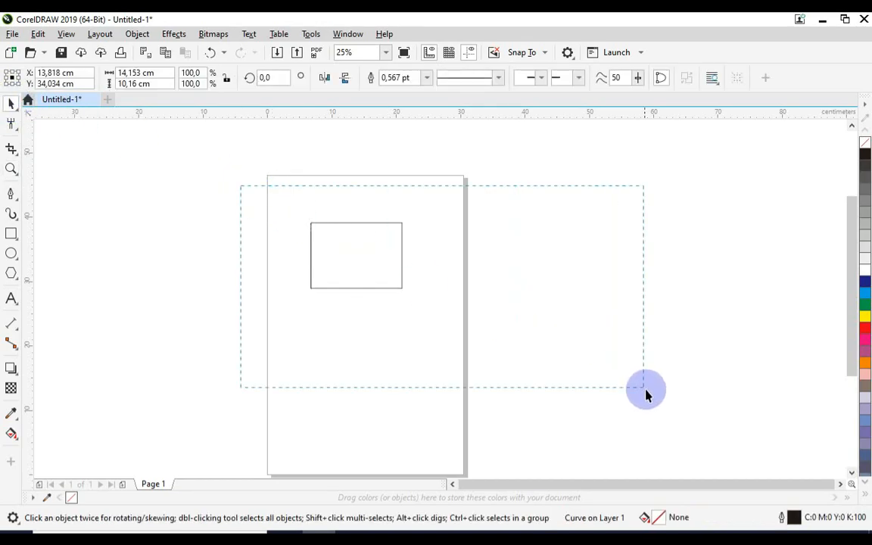
key("Delete")
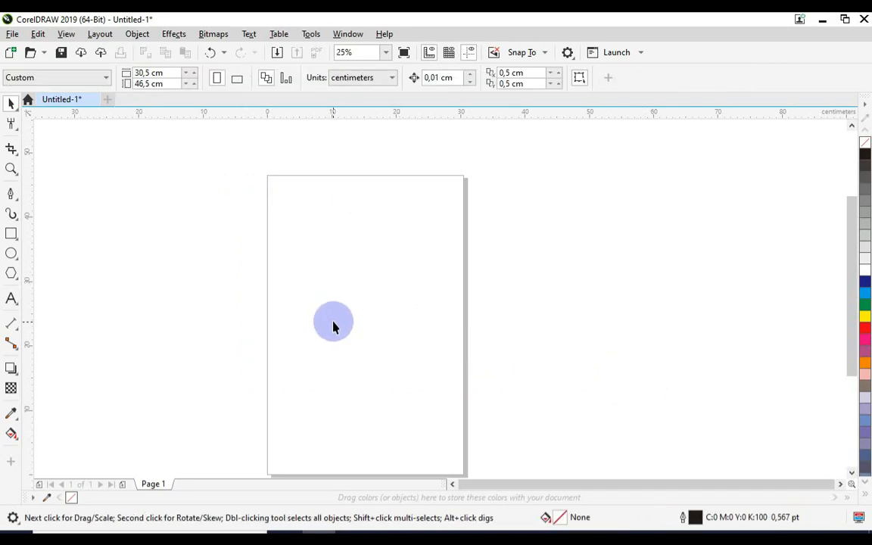
Step: Review the curve-drawing tools from Freehand to 3-Point Curve, activating Freehand and 2-Point Line in turn
left_click(18, 200)
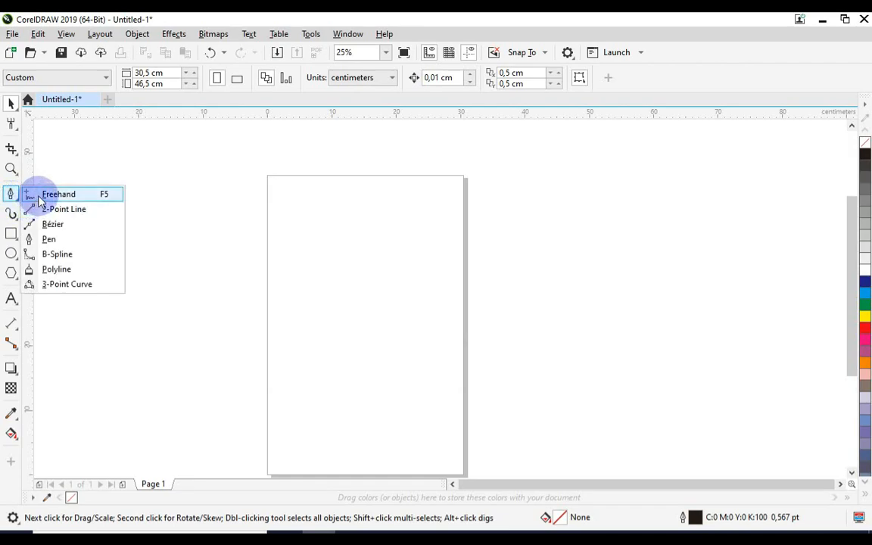
left_click(37, 196)
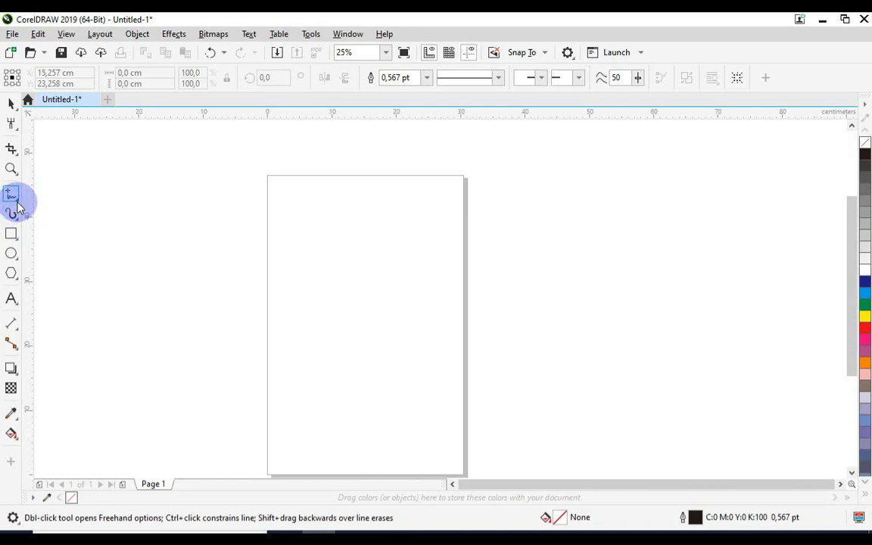
left_click(13, 198)
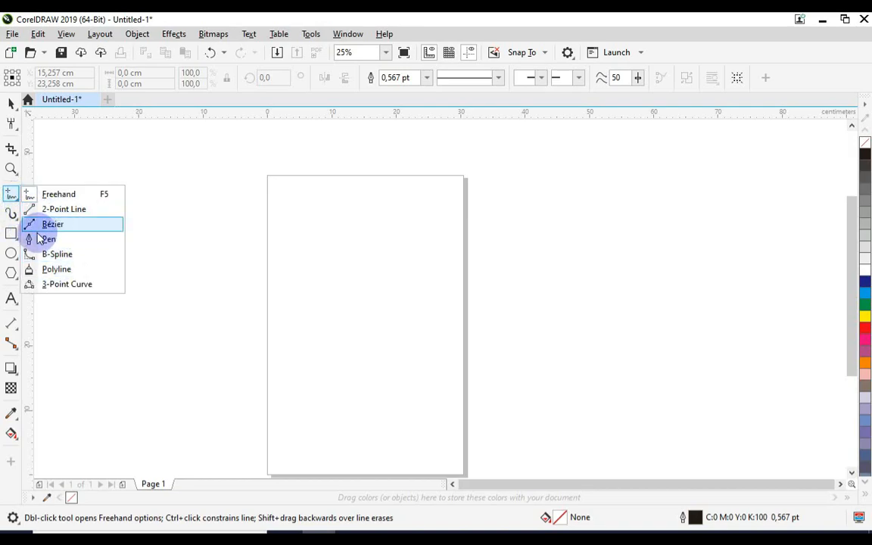
left_click(12, 196)
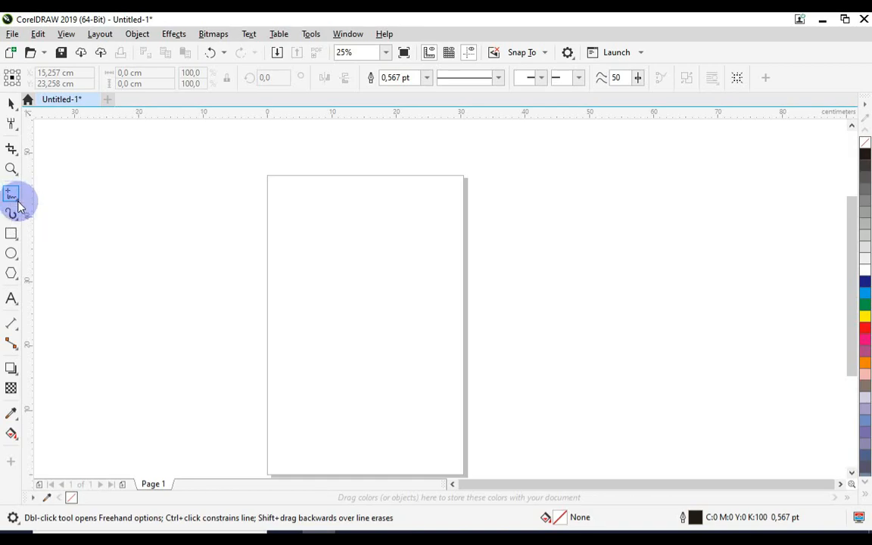
left_click(18, 202)
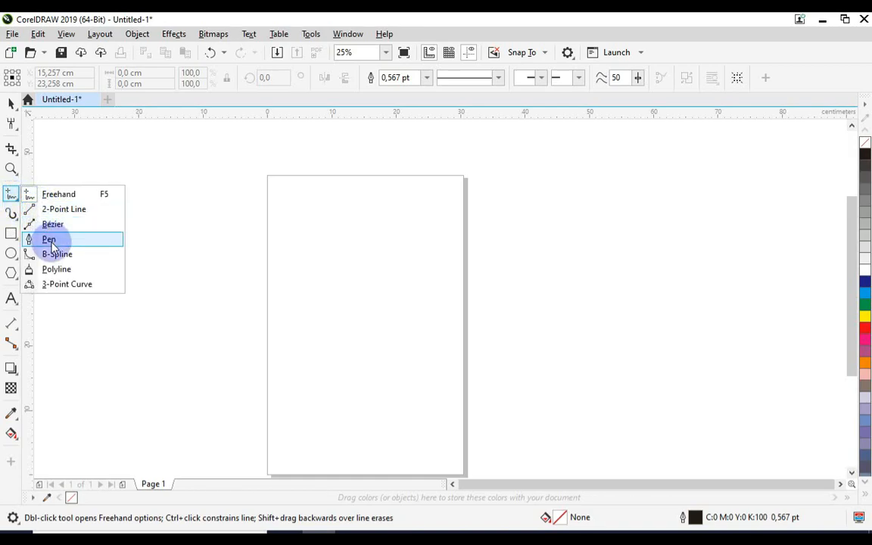
left_click(88, 217)
left_click_drag(14, 205, 81, 224)
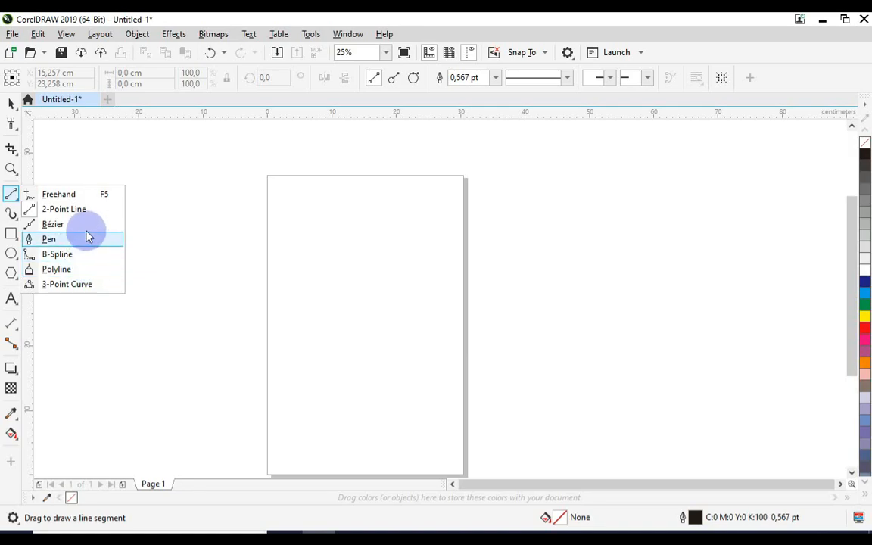
Step: Draw a looping Freehand curve about 43.6 by 10.8 cm across the page and past its right edge
left_click(80, 199)
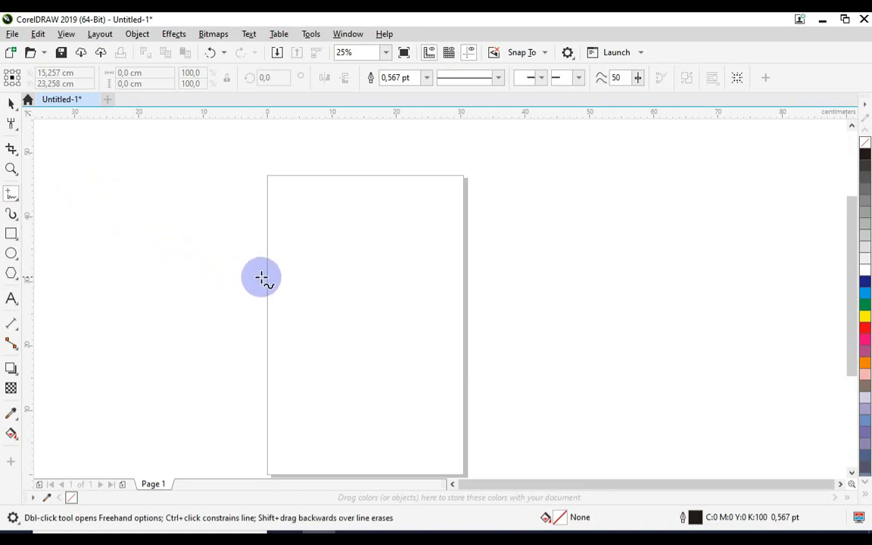
scroll(350, 267, "up", 1)
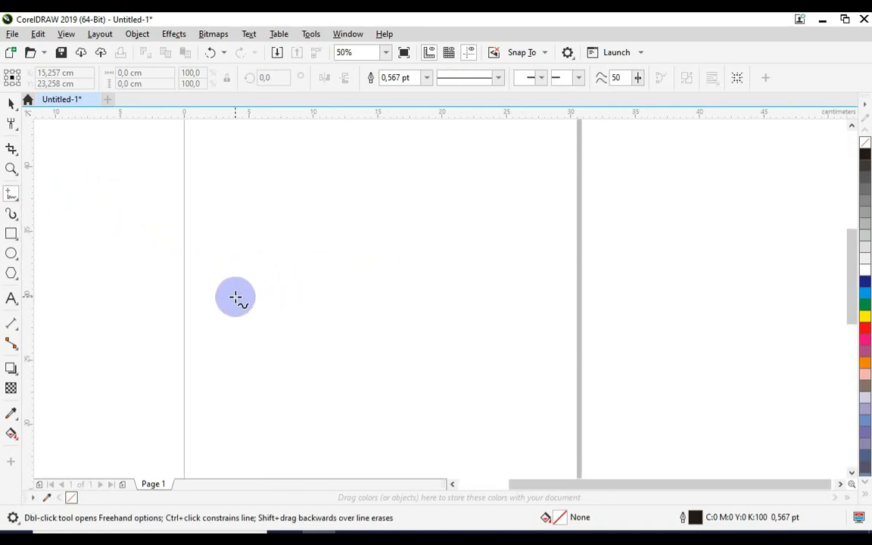
left_click_drag(236, 298, 372, 272)
mouse_move(407, 304)
left_mouse_down()
mouse_move(459, 310)
mouse_move(534, 288)
mouse_move(454, 243)
mouse_move(499, 354)
mouse_move(642, 277)
mouse_move(605, 246)
mouse_move(699, 321)
mouse_move(741, 226)
mouse_move(717, 258)
mouse_move(787, 239)
left_mouse_up()
scroll(632, 309, "down", 2)
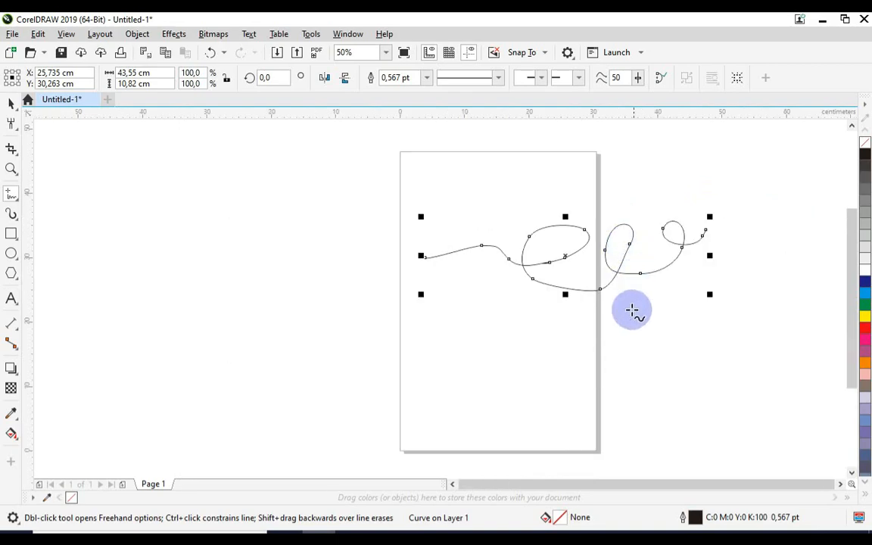
Step: Draw a nearly horizontal 2-Point Line about 20 cm long below the freehand curve
scroll(659, 310, "up", 2)
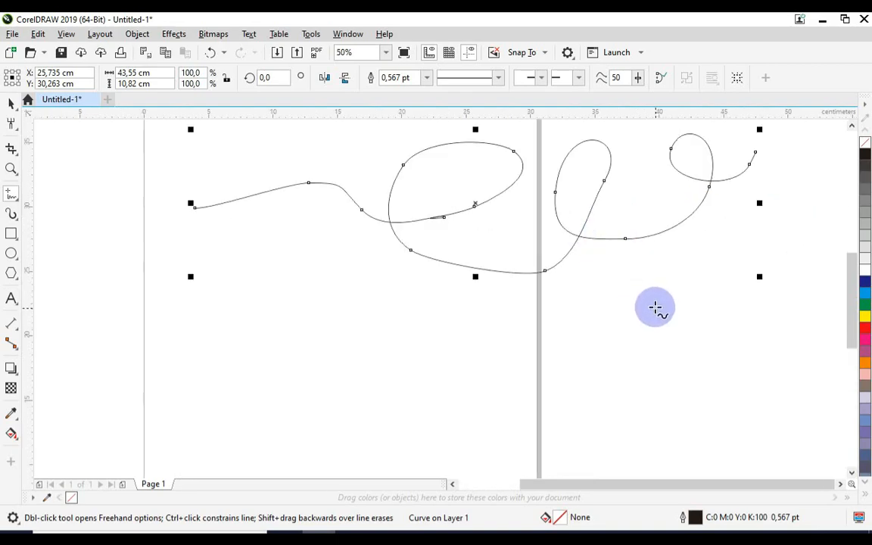
left_click(19, 202)
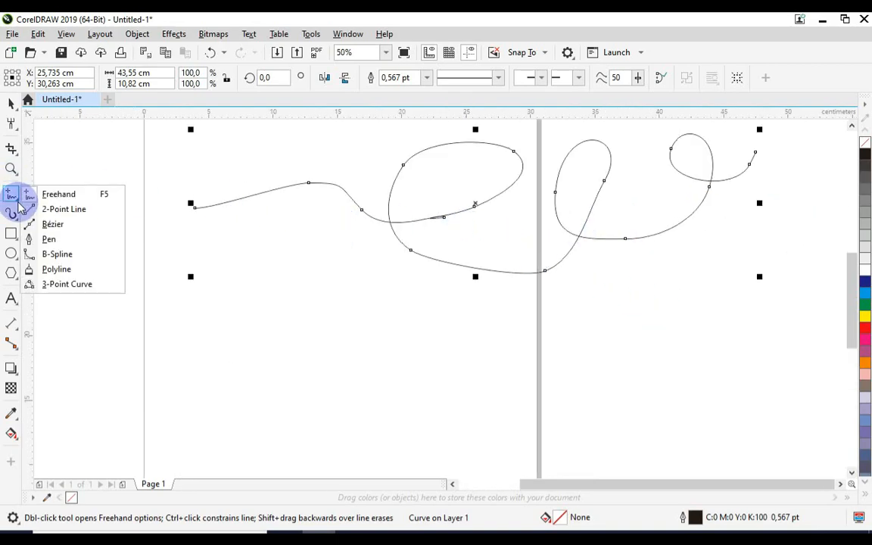
left_click(63, 209)
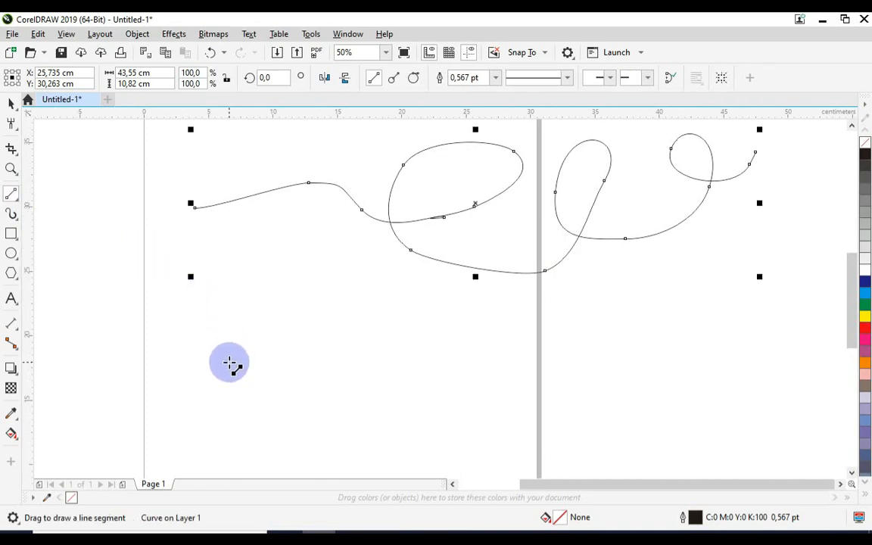
mouse_move(248, 360)
left_mouse_down()
mouse_move(489, 362)
mouse_move(490, 422)
mouse_move(365, 327)
mouse_move(243, 463)
mouse_move(194, 270)
mouse_move(384, 404)
mouse_move(511, 384)
mouse_move(498, 347)
mouse_move(506, 339)
left_mouse_up()
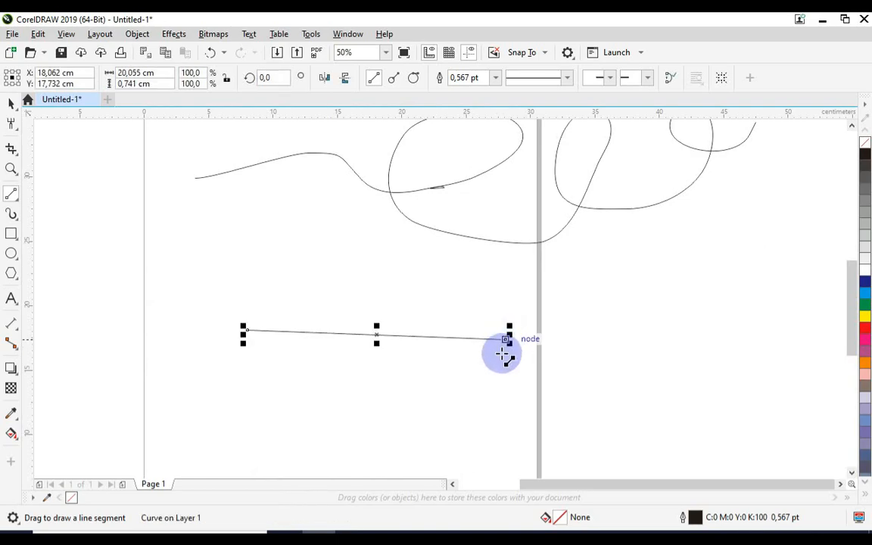
Step: Draw a wavy Bézier curve about 57.1 by 9.3 cm below the straight line, extending past the page's right edge
left_click(15, 198)
left_click(53, 224)
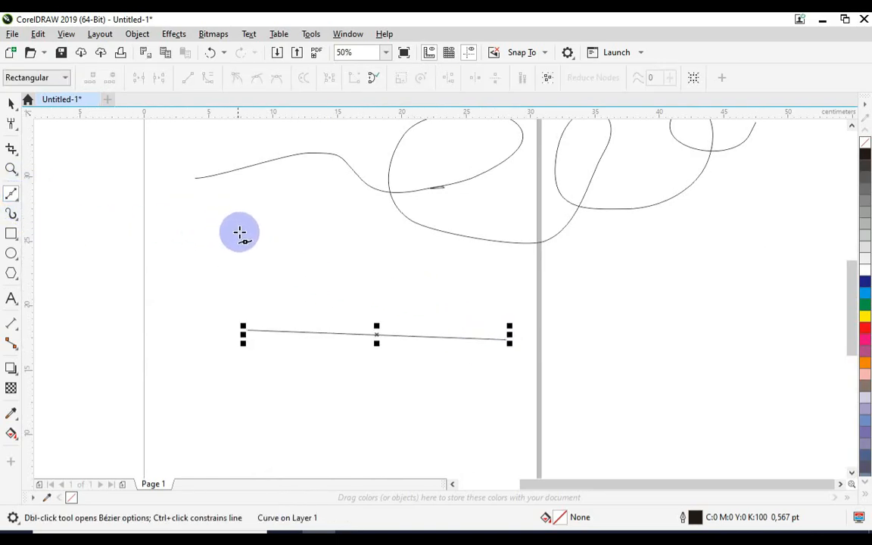
scroll(291, 315, "down", 2)
left_click_drag(233, 327, 338, 305)
left_click_drag(426, 321, 479, 351)
left_click_drag(613, 299, 691, 245)
left_click_drag(730, 273, 781, 326)
left_click_drag(520, 265, 430, 269)
left_click_drag(685, 265, 736, 278)
left_click_drag(758, 310, 823, 406)
left_click_drag(783, 298, 800, 262)
scroll(670, 269, "down", 1)
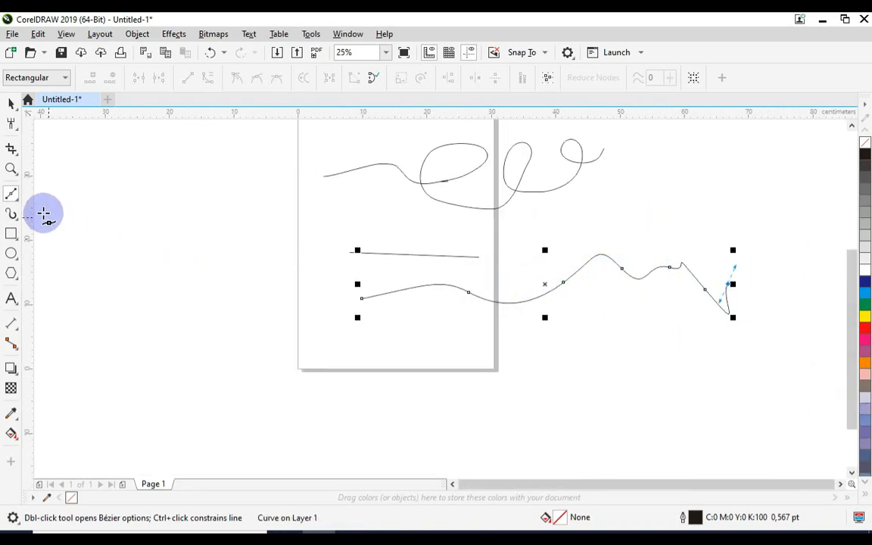
Step: Draw a zigzag Pen path of straight segments about 50.3 by 5.6 cm below the Bézier curve, extending past the page's right edge
left_click(12, 195)
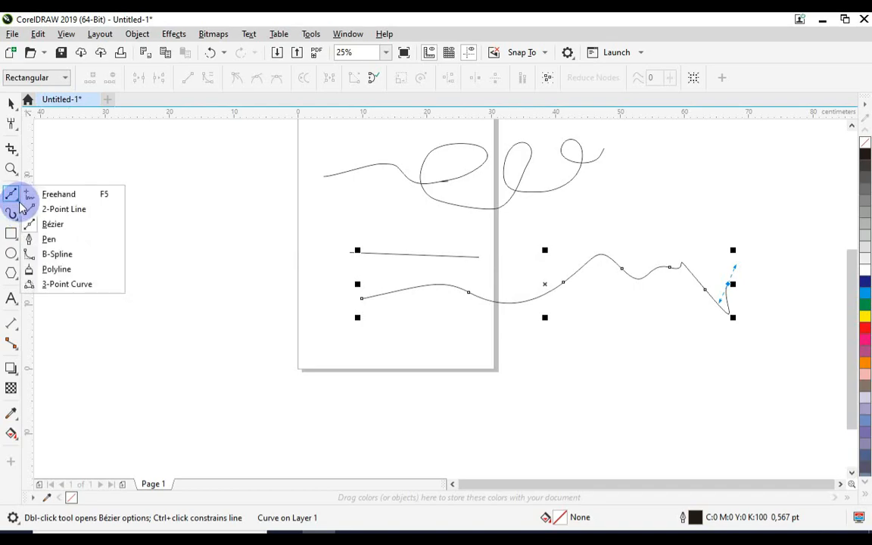
left_click(44, 240)
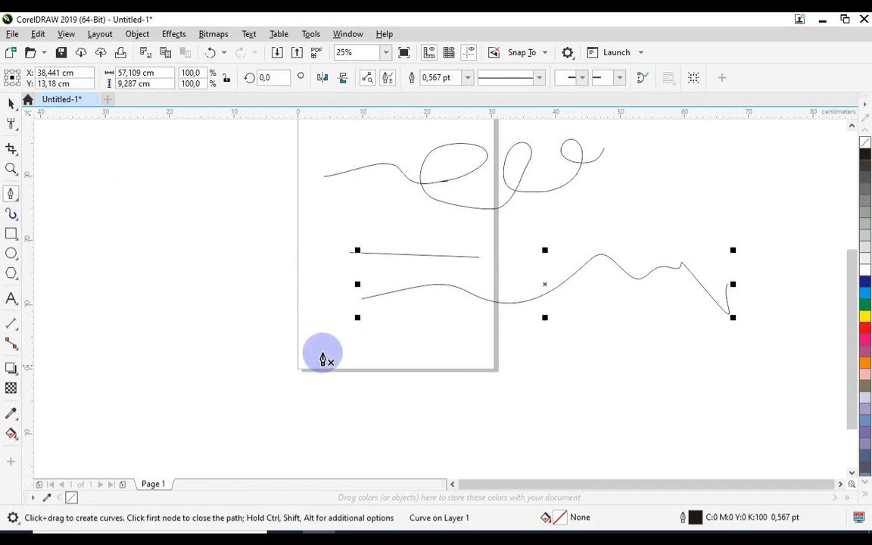
scroll(395, 352, "up", 1)
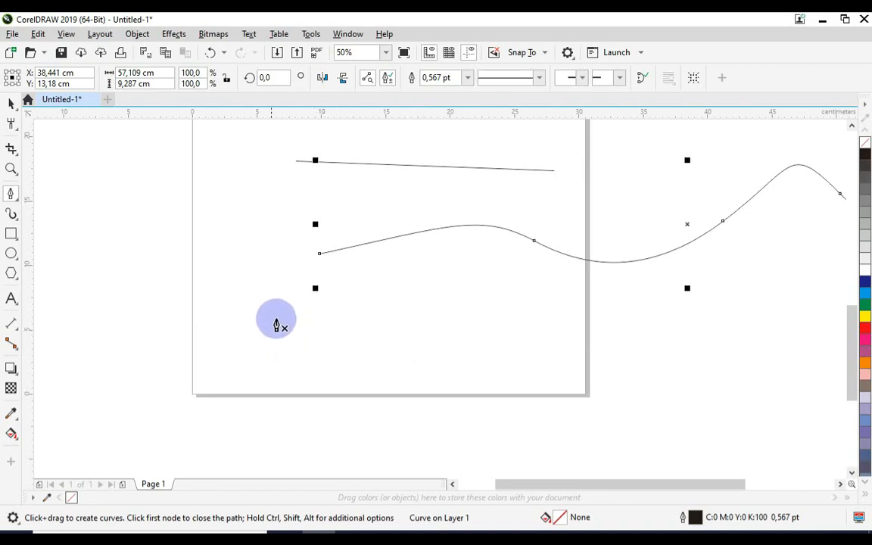
scroll(274, 320, "down", 1)
scroll(358, 306, "up", 1)
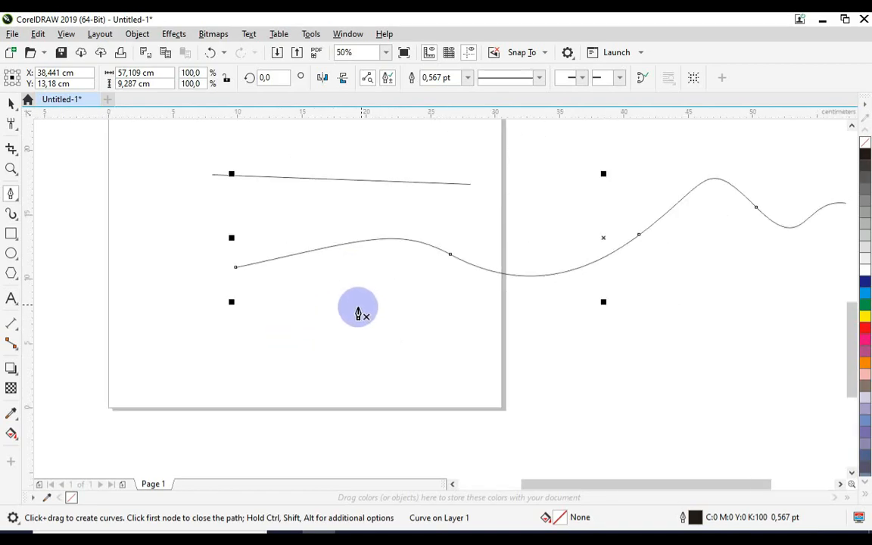
left_click(225, 343)
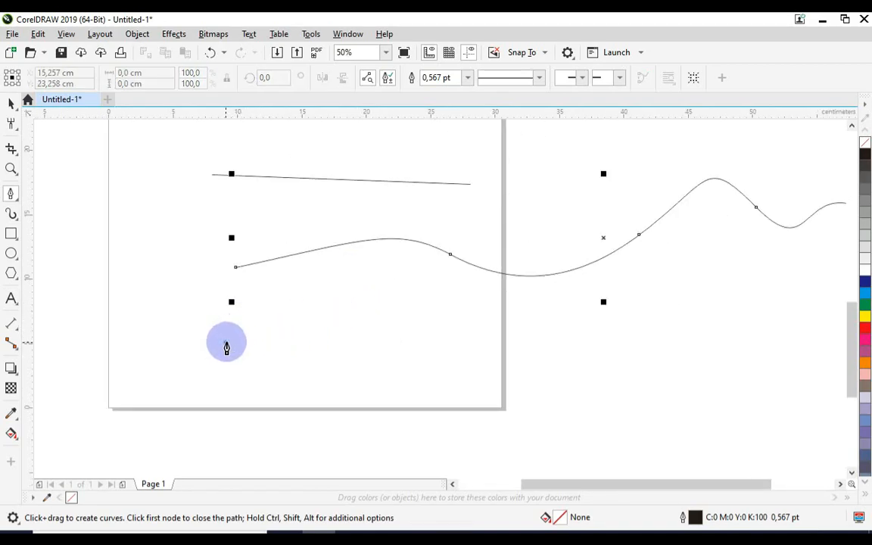
left_click(358, 313)
left_click(421, 358)
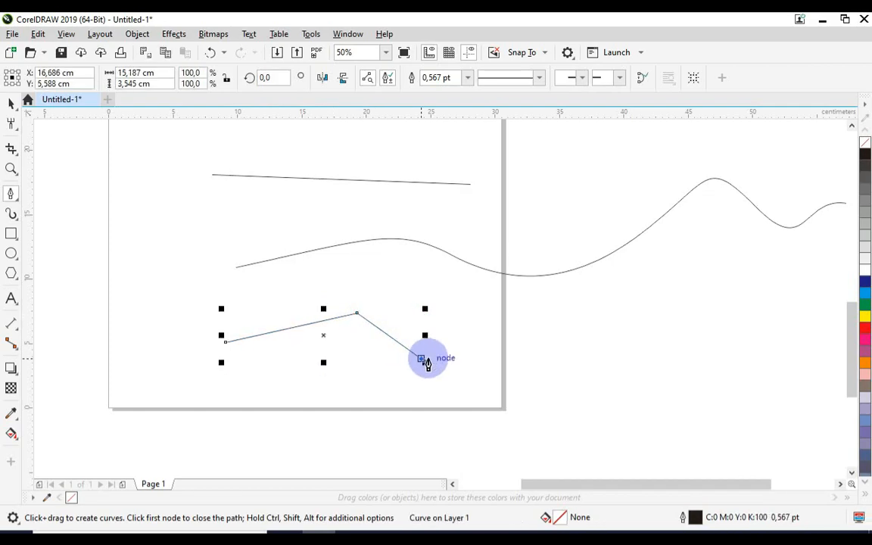
left_click(475, 345)
left_click(564, 344)
left_click(622, 308)
left_click(680, 324)
left_click(721, 299)
left_click(777, 331)
left_click(796, 369)
scroll(779, 362, "down", 2)
scroll(764, 354, "up", 2)
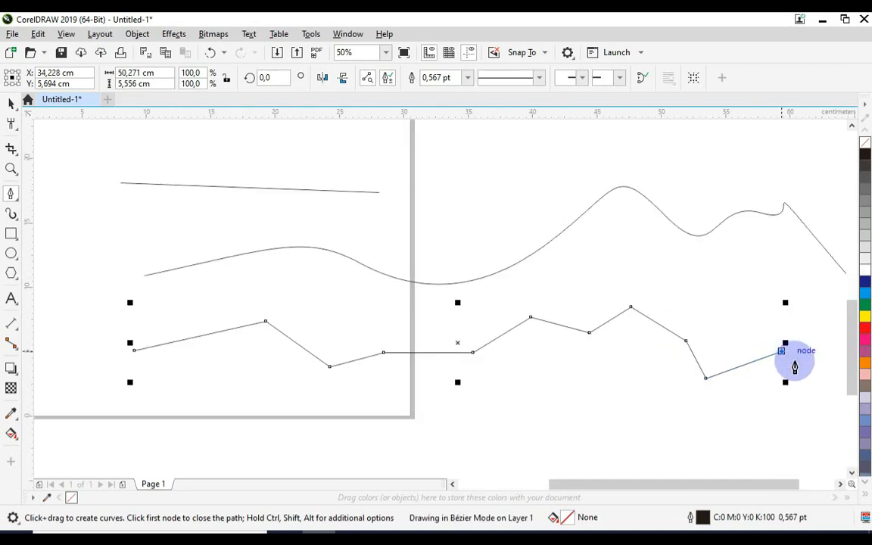
left_click(781, 351)
Step: Double the Pen path back leftward above its right end with straight segments to about 53.5 by 9.2 cm, and deselect it
left_click(825, 404)
left_click(810, 333)
left_click(749, 300)
left_click(688, 284)
left_click(618, 284)
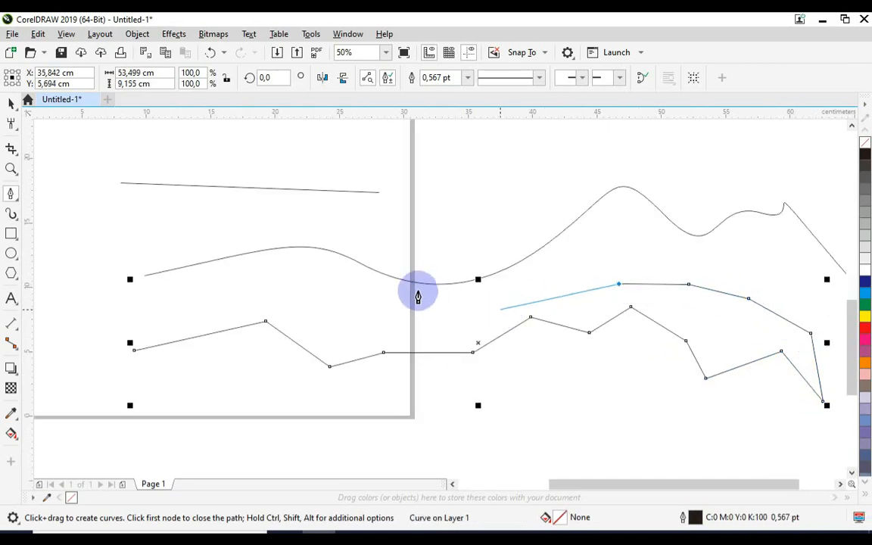
left_click(11, 104)
scroll(438, 288, "down", 1)
left_click(425, 283)
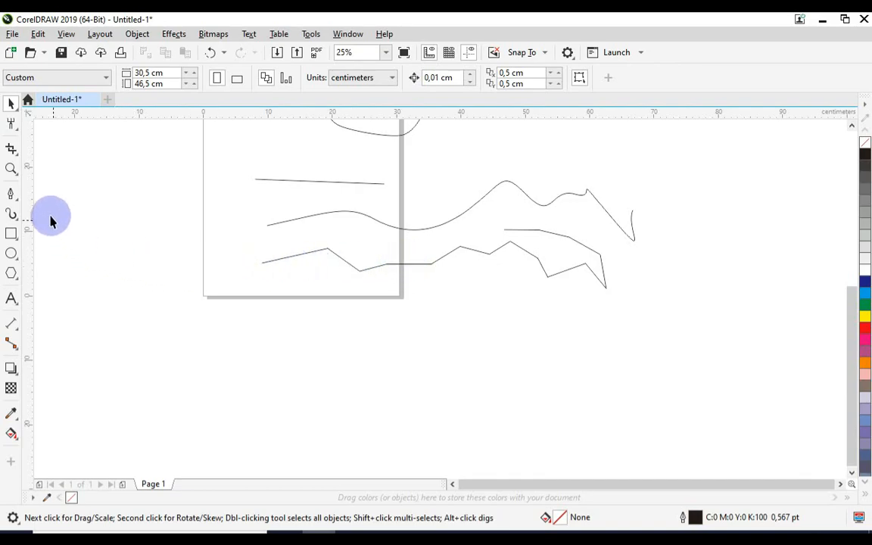
Step: Draw a winding B-Spline curve about 147.1 by 53.8 cm below the page, ending far to the page's upper left, and deselect it
left_click(16, 203)
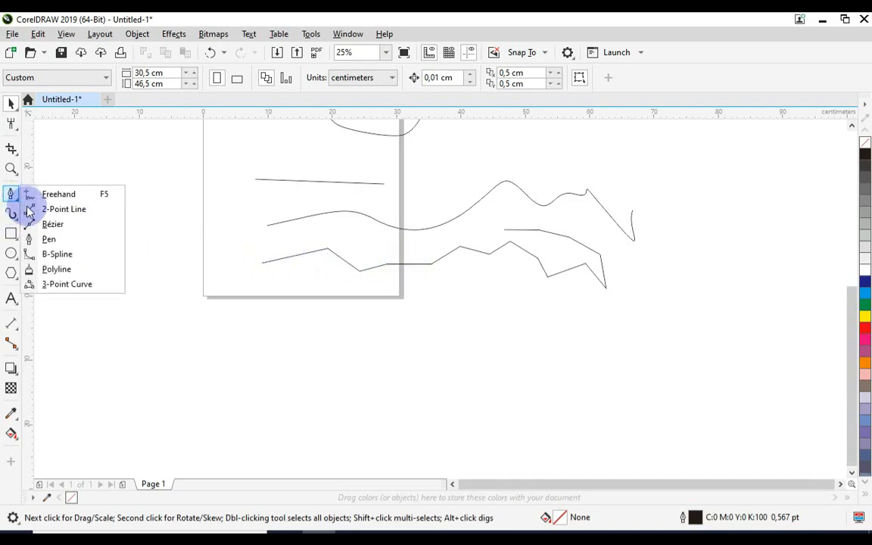
left_click(82, 259)
left_click(288, 340)
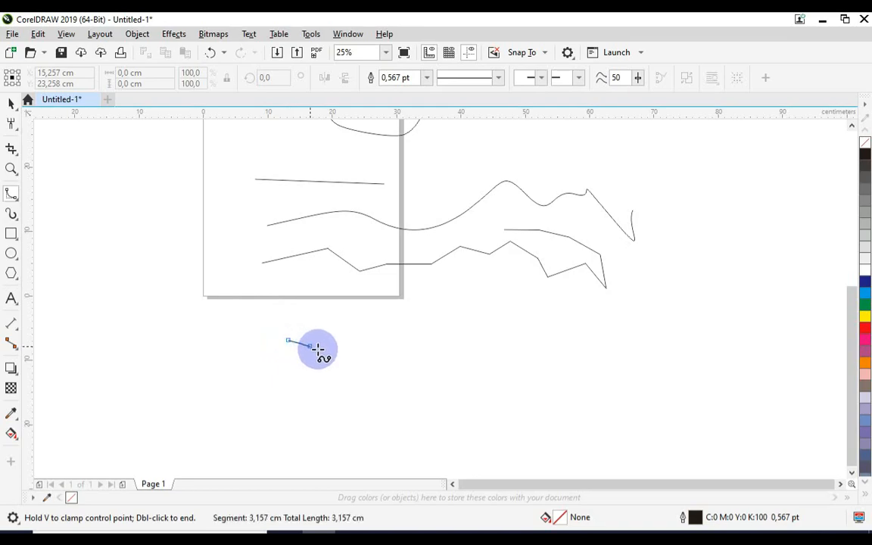
left_click(647, 320)
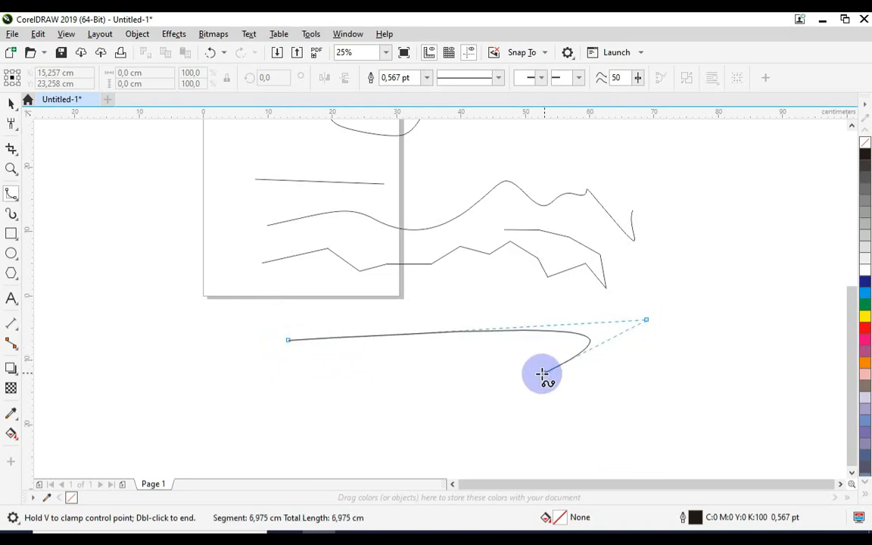
left_click(453, 401)
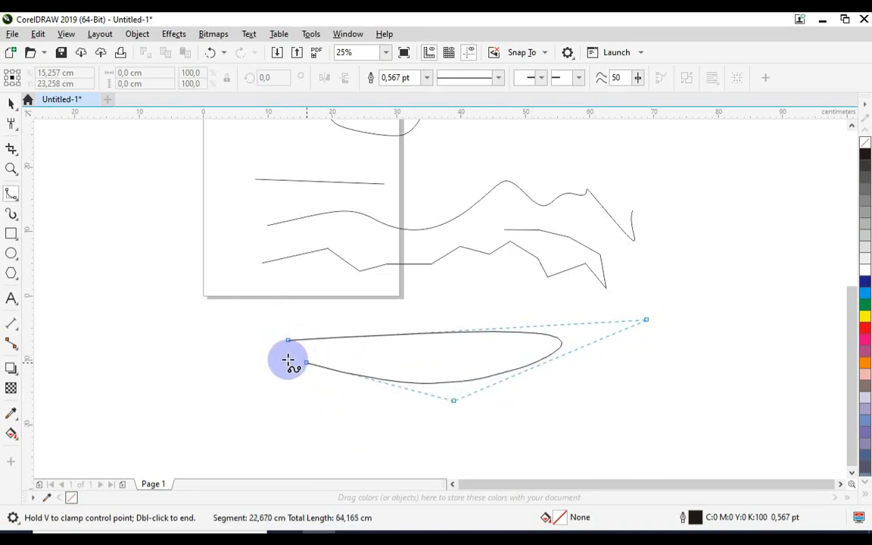
left_click(239, 367)
left_click(344, 445)
left_click(599, 397)
left_click(700, 304)
left_click(759, 356)
left_click(652, 431)
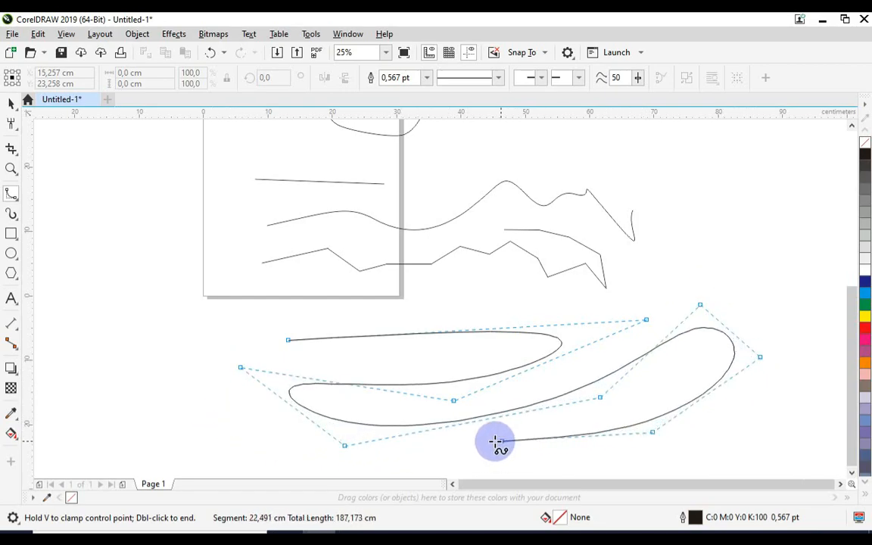
left_click(478, 439)
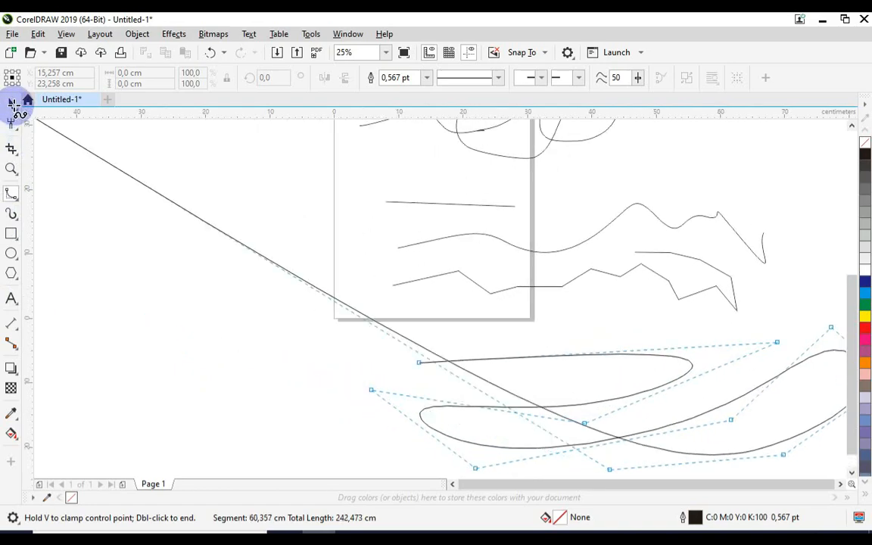
double_click(49, 161)
left_click(8, 105)
scroll(238, 225, "down", 1)
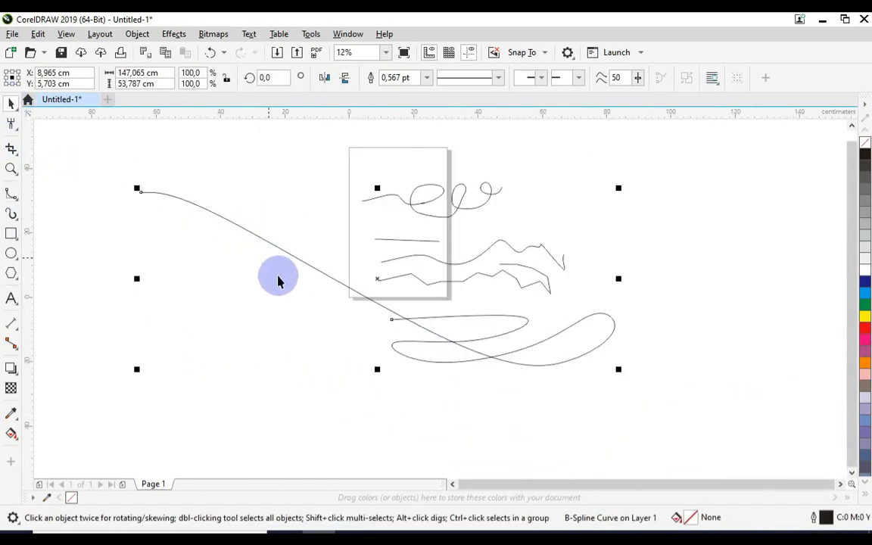
left_click(261, 294)
Step: Draw a foot-shaped Polyline outline about 149.3 by 71.3 cm below the B-Spline, ending in a long straight segment toward the upper left
scroll(403, 265, "down", 1)
scroll(450, 286, "up", 1)
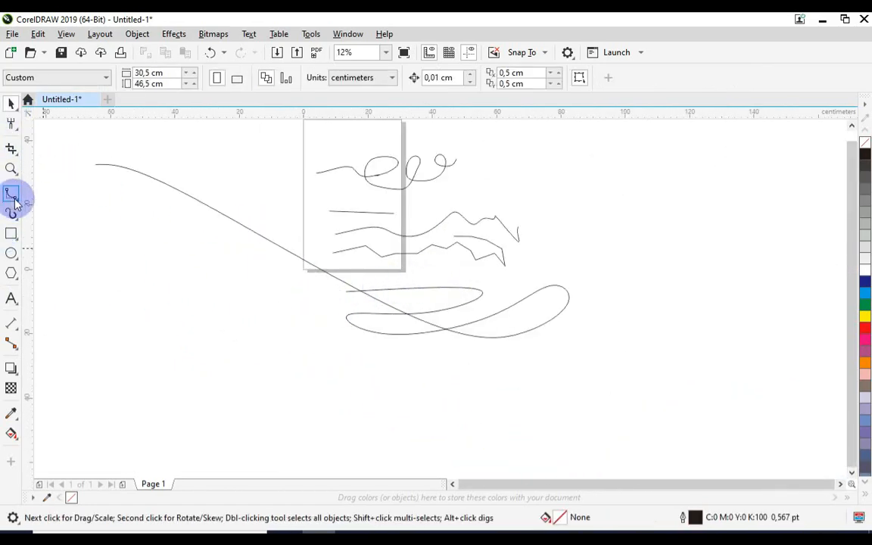
left_click_drag(21, 203, 61, 274)
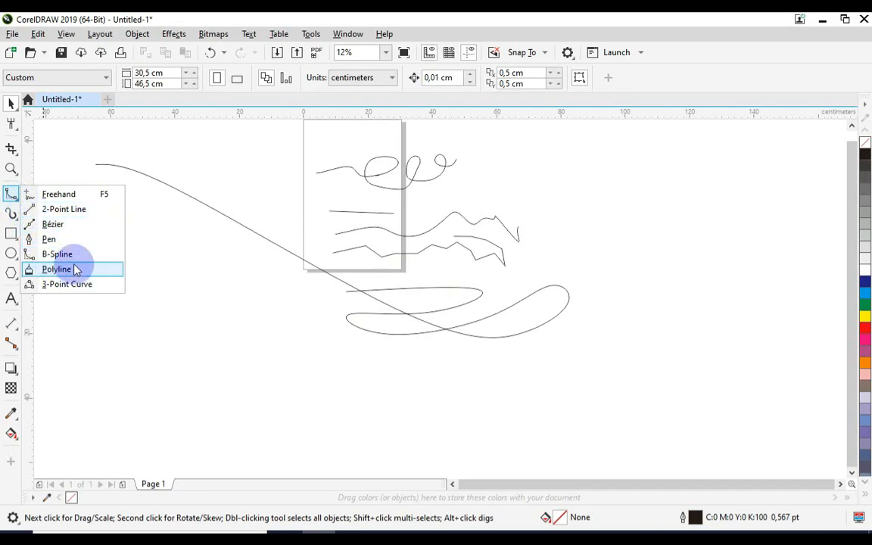
left_click(85, 274)
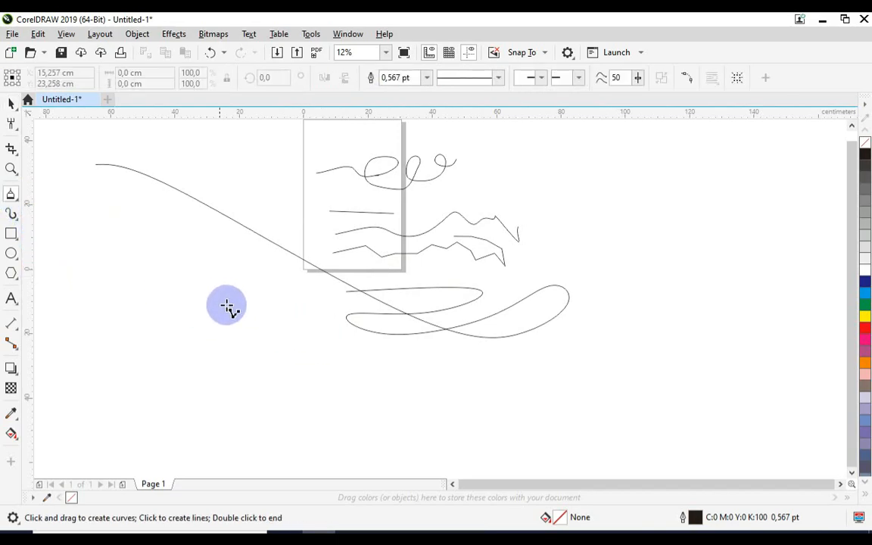
scroll(234, 307, "down", 1)
scroll(253, 338, "up", 1)
mouse_move(260, 339)
left_mouse_down()
mouse_move(340, 315)
mouse_move(365, 319)
mouse_move(385, 350)
left_mouse_up()
mouse_move(457, 335)
left_mouse_down()
mouse_move(463, 363)
mouse_move(528, 344)
mouse_move(545, 356)
mouse_move(537, 370)
mouse_move(504, 384)
mouse_move(532, 372)
mouse_move(556, 389)
mouse_move(529, 401)
mouse_move(564, 415)
left_mouse_up()
mouse_move(554, 452)
left_mouse_down()
mouse_move(494, 468)
mouse_move(432, 464)
mouse_move(310, 432)
mouse_move(255, 435)
mouse_move(259, 398)
mouse_move(194, 368)
mouse_move(7, 168)
mouse_move(90, 232)
left_mouse_up()
left_click(11, 106)
scroll(333, 217, "down", 1)
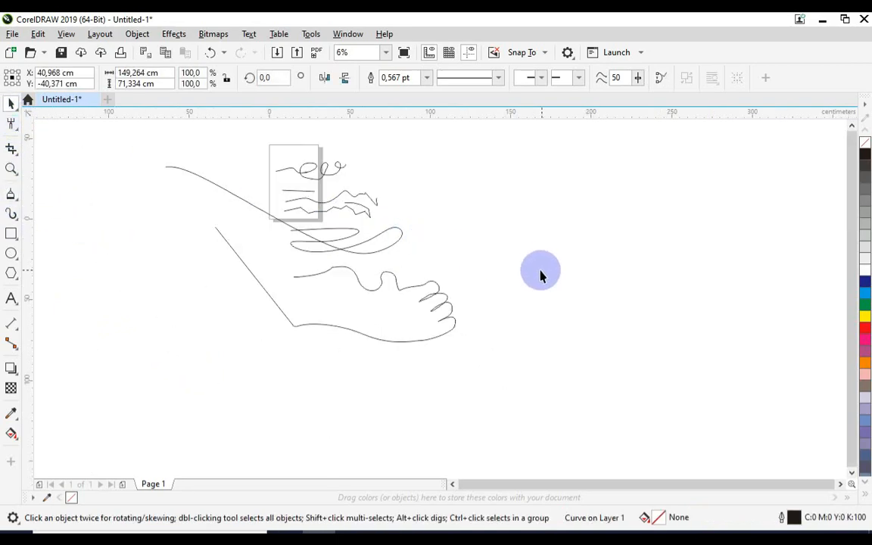
left_click(542, 270)
Step: Draw a 3-Point Curve about 52.7 by 10.8 cm below the foot-shaped outline, bulging to the right
scroll(367, 305, "up", 1)
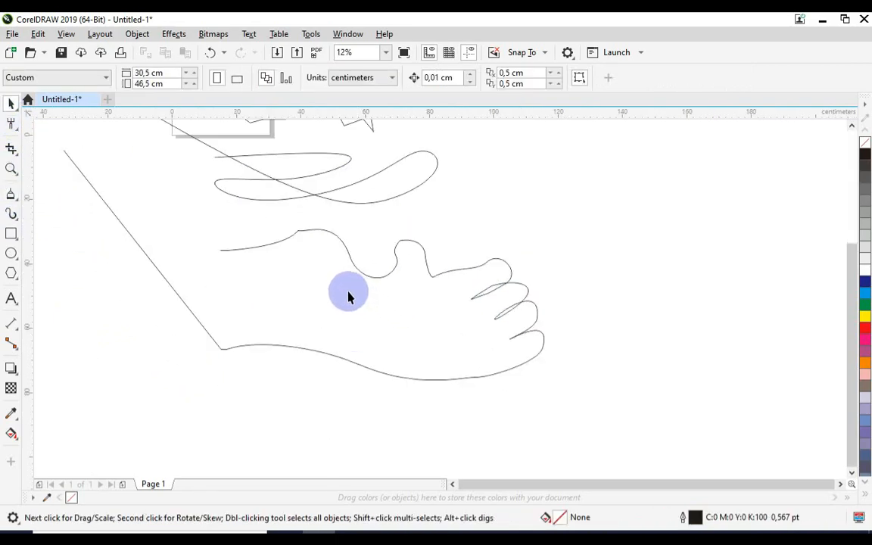
left_click(20, 201)
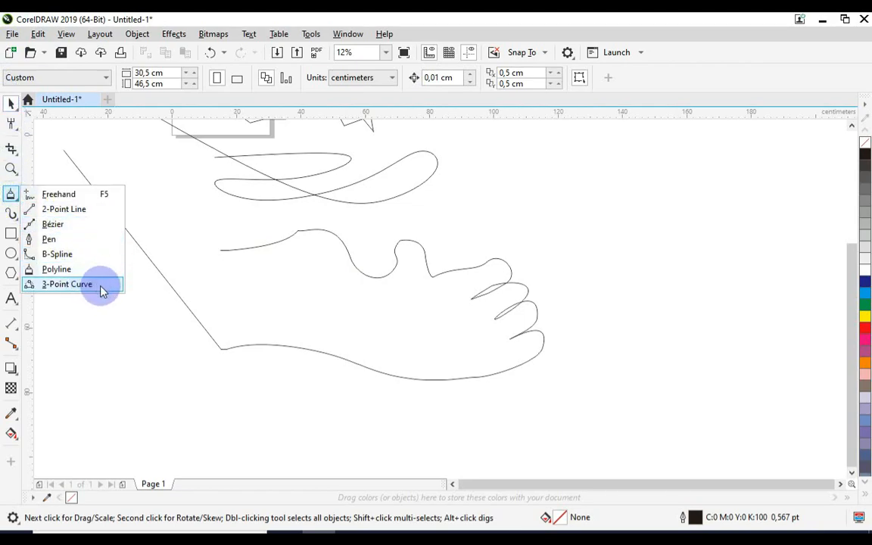
left_click(66, 284)
scroll(247, 283, "down", 1)
scroll(229, 321, "up", 1)
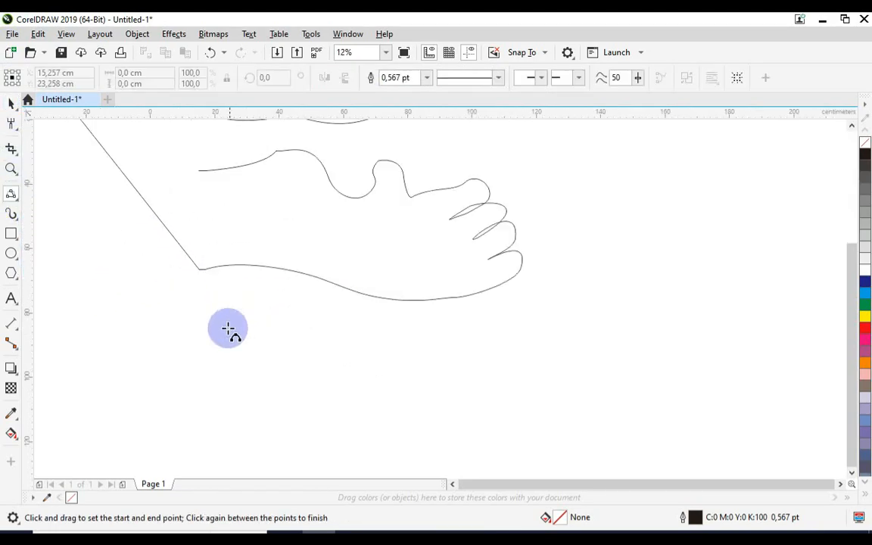
left_click_drag(220, 362, 315, 335)
left_click(389, 364)
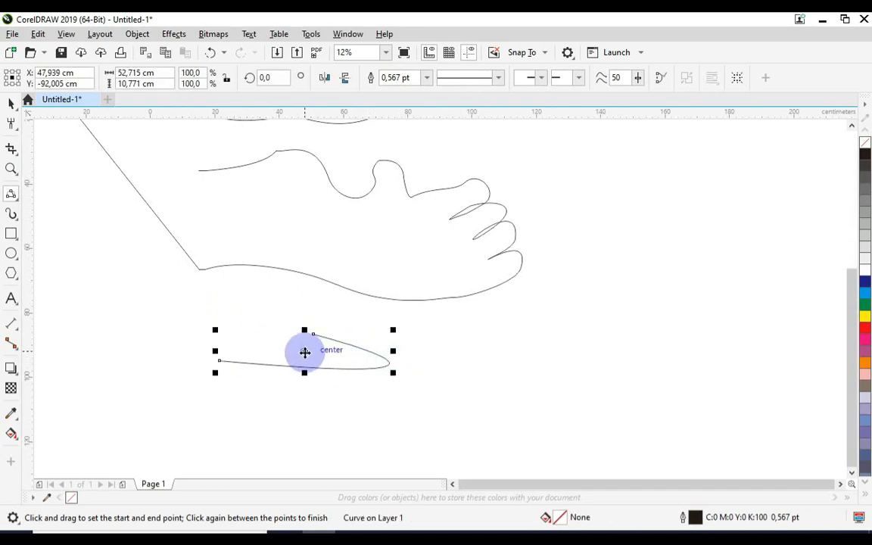
Step: Draw a second 3-Point Curve right of the first, its endpoints about 45.4 cm apart and bulging downward, and deselect it
left_click_drag(431, 346, 574, 317)
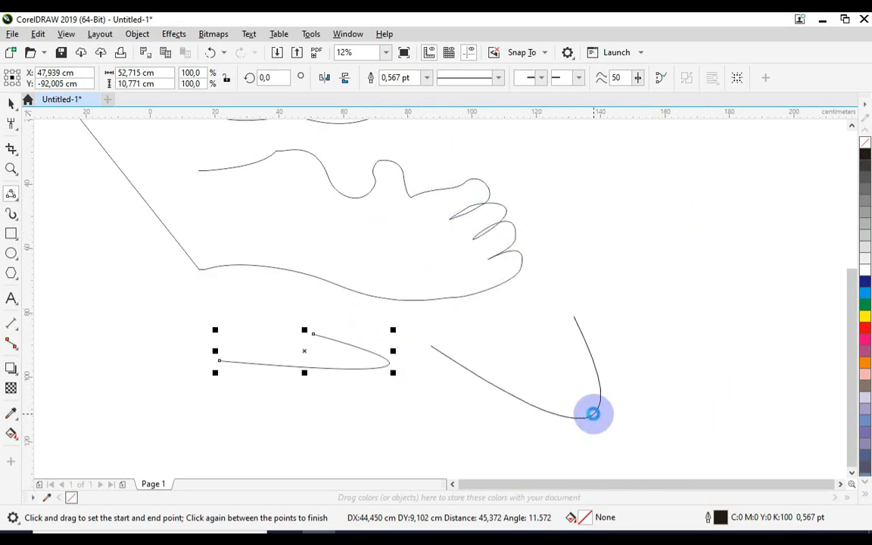
left_click(593, 414)
left_click(12, 105)
left_click(70, 261)
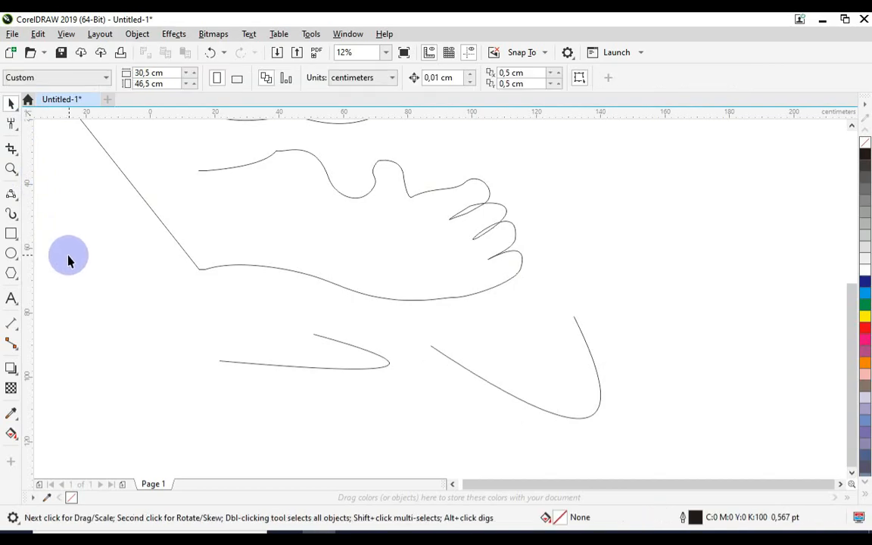
Step: Select all the practice curves on and around the page and delete them
scroll(469, 356, "down", 3)
left_click_drag(595, 189, 242, 404)
key("Delete")
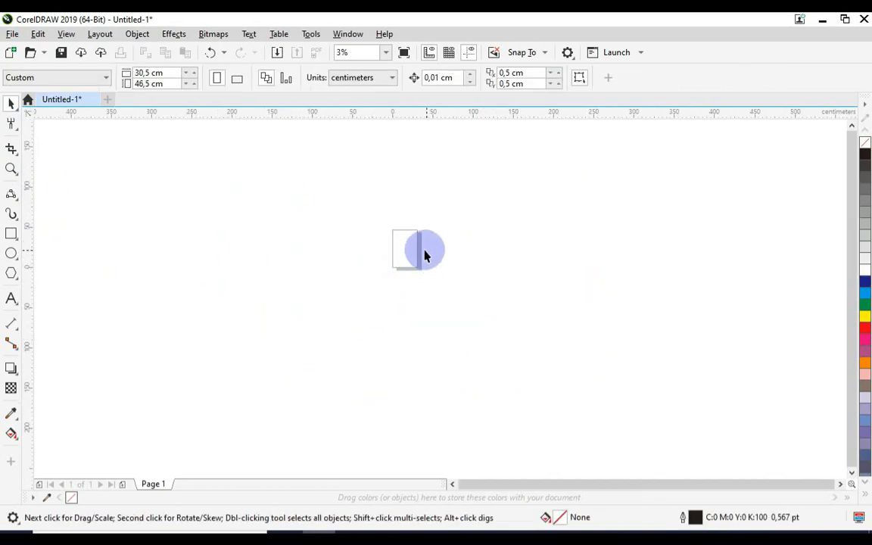
scroll(398, 223, "up", 1)
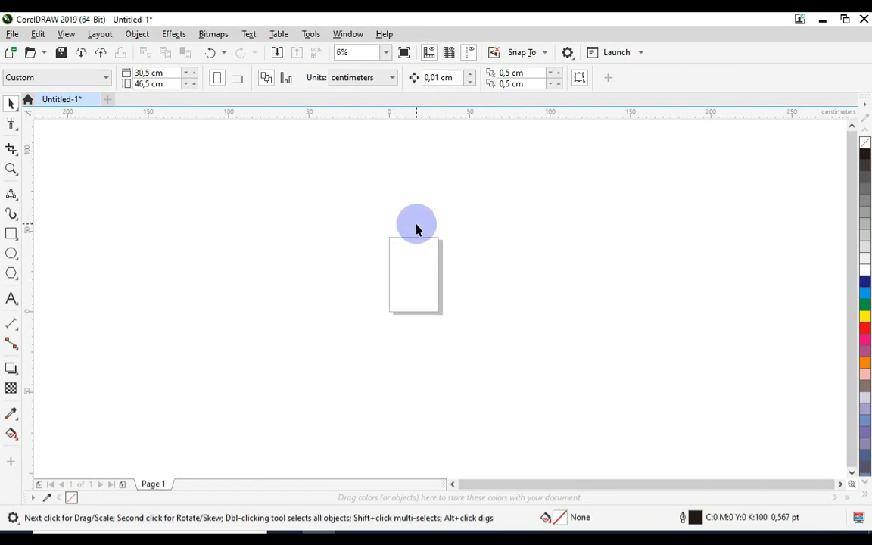